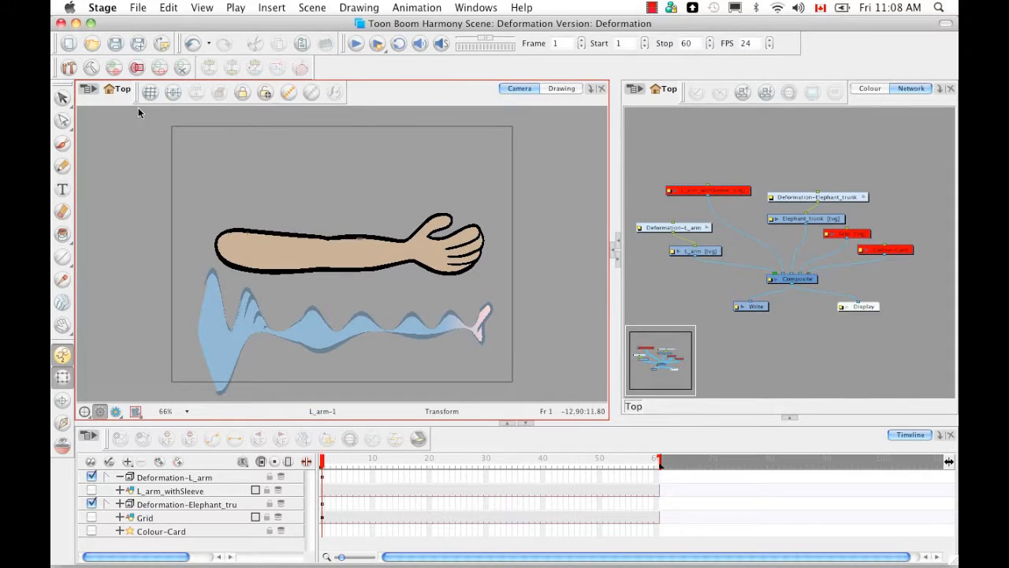
# - Enable the OpenGL preference Use Hardware Vertex Texture Fetching if Available
pyautogui.click(105, 9)
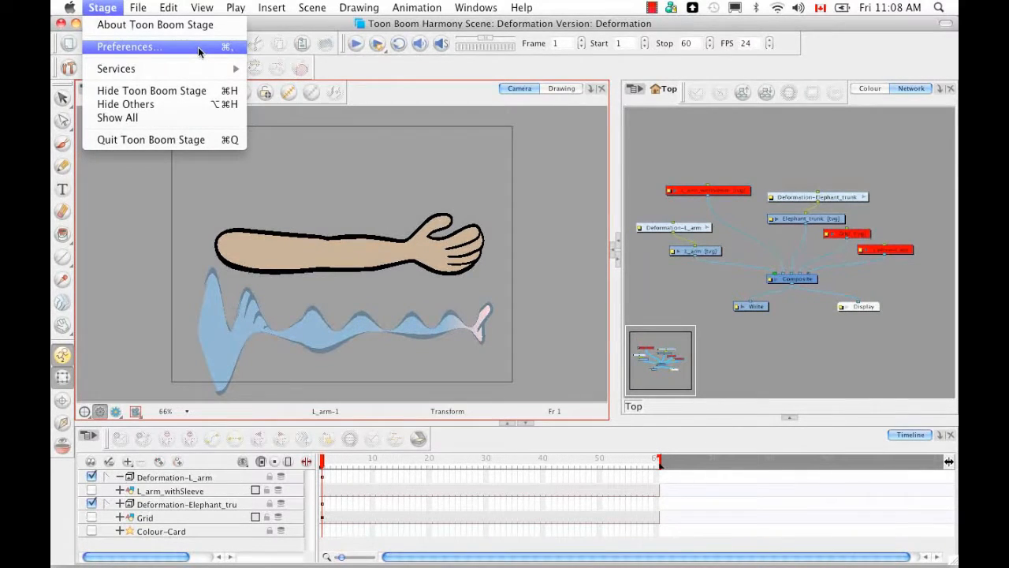
pyautogui.click(198, 46)
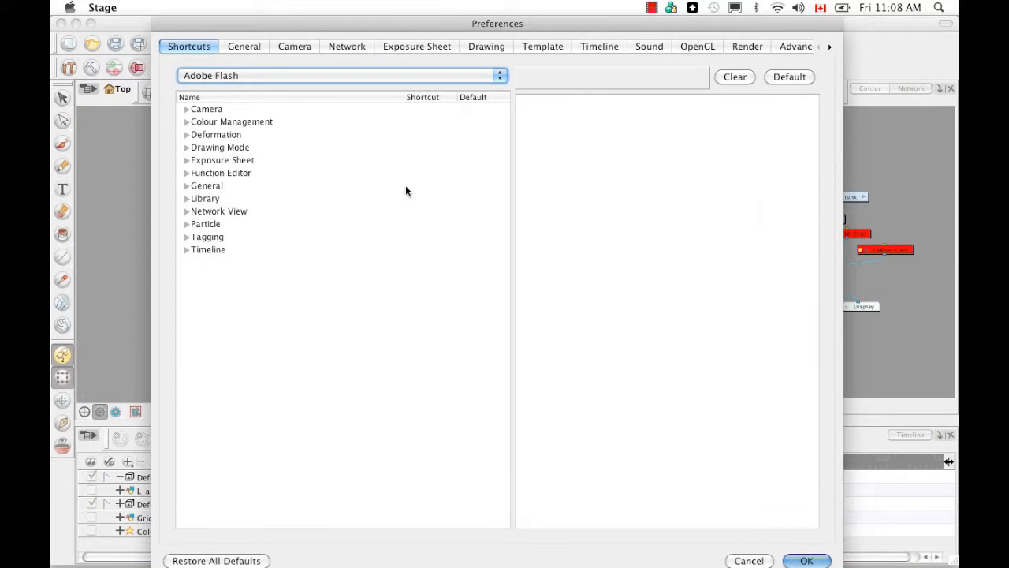
pyautogui.click(698, 47)
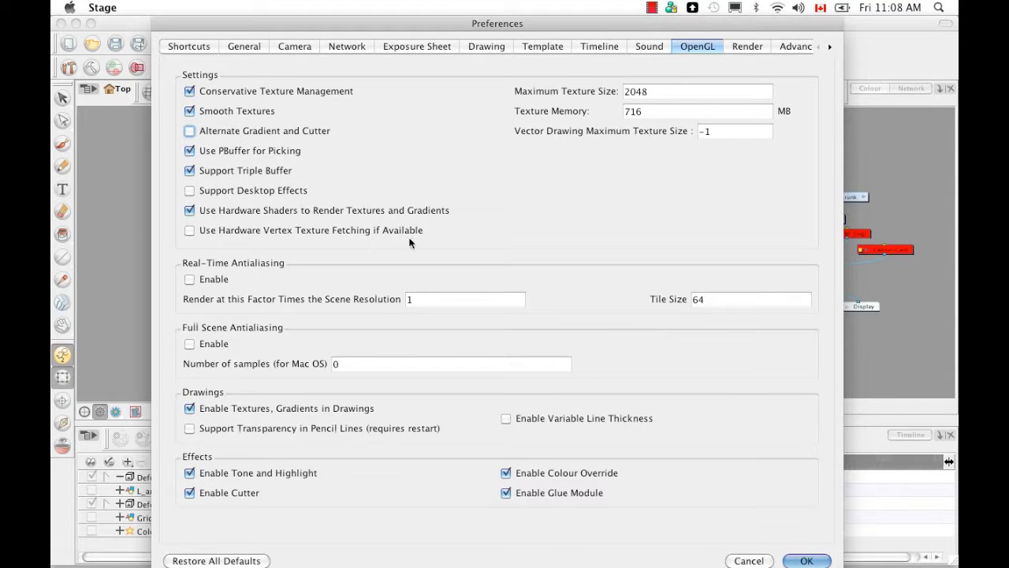
pyautogui.click(190, 231)
pyautogui.click(807, 560)
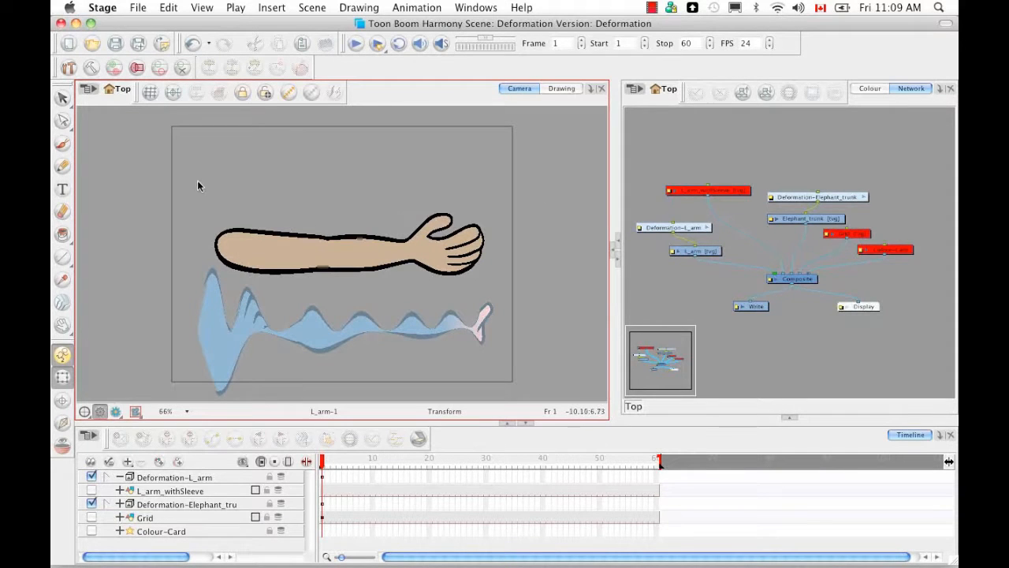
# - Display the deformation controls of the Deformation-L_arm layer in the Camera view
pyautogui.click(204, 7)
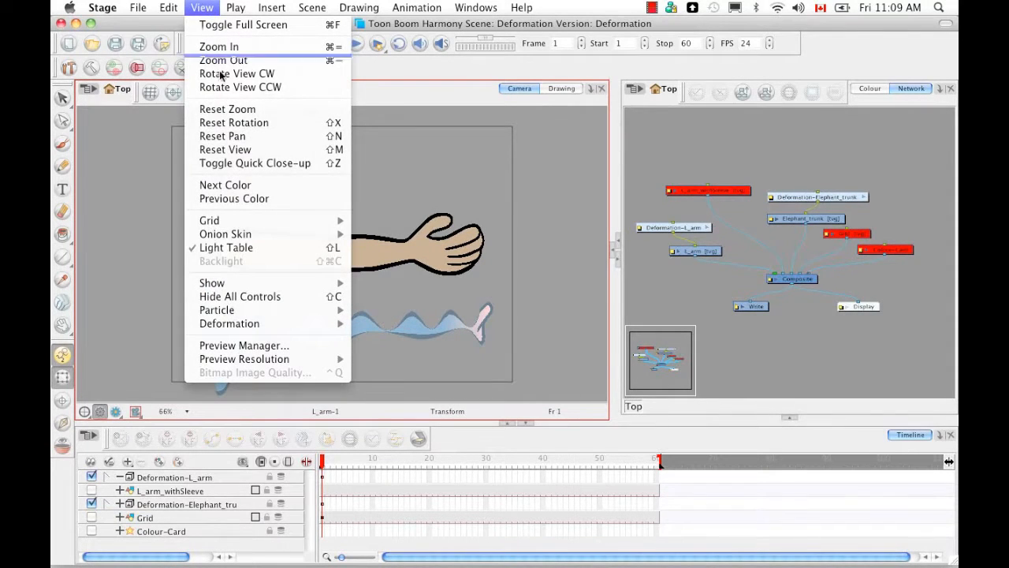
pyautogui.moveTo(278, 284)
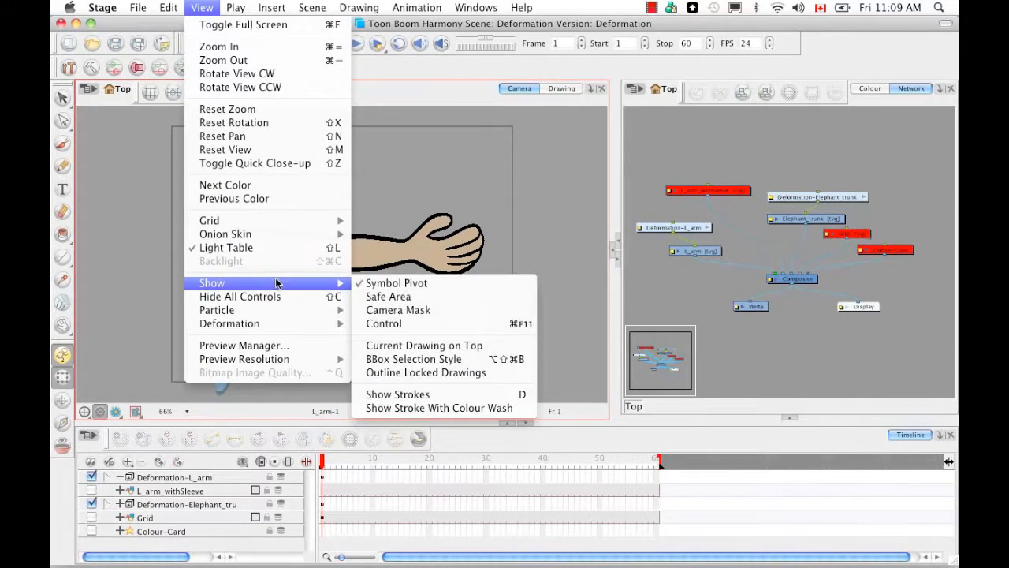
pyautogui.click(419, 323)
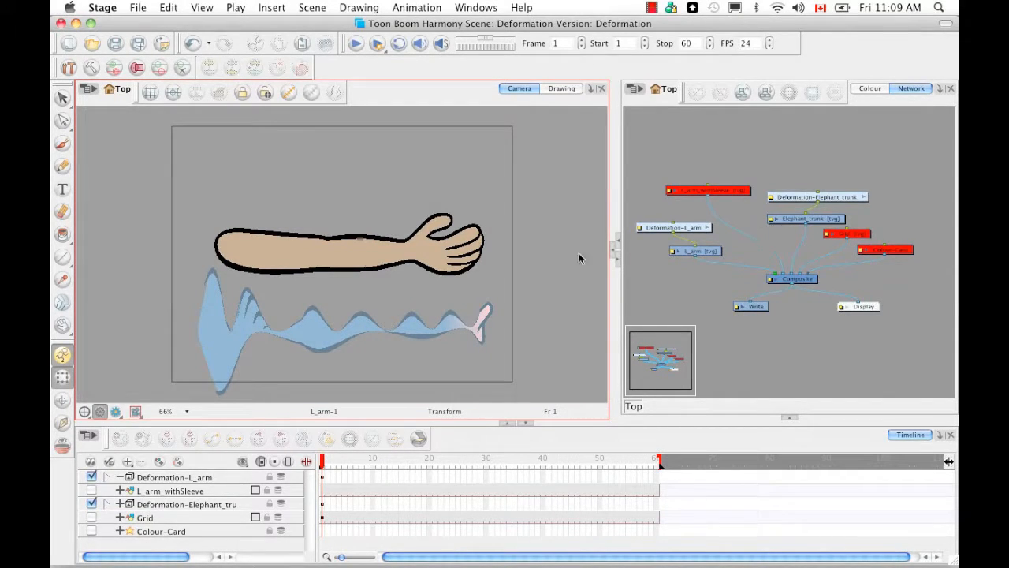
pyautogui.click(166, 479)
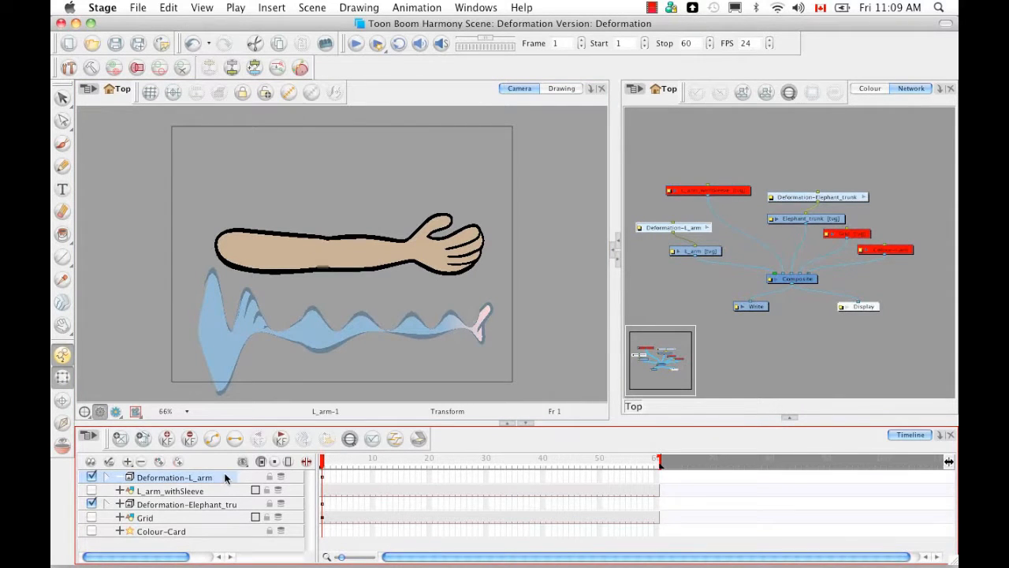
pyautogui.click(289, 93)
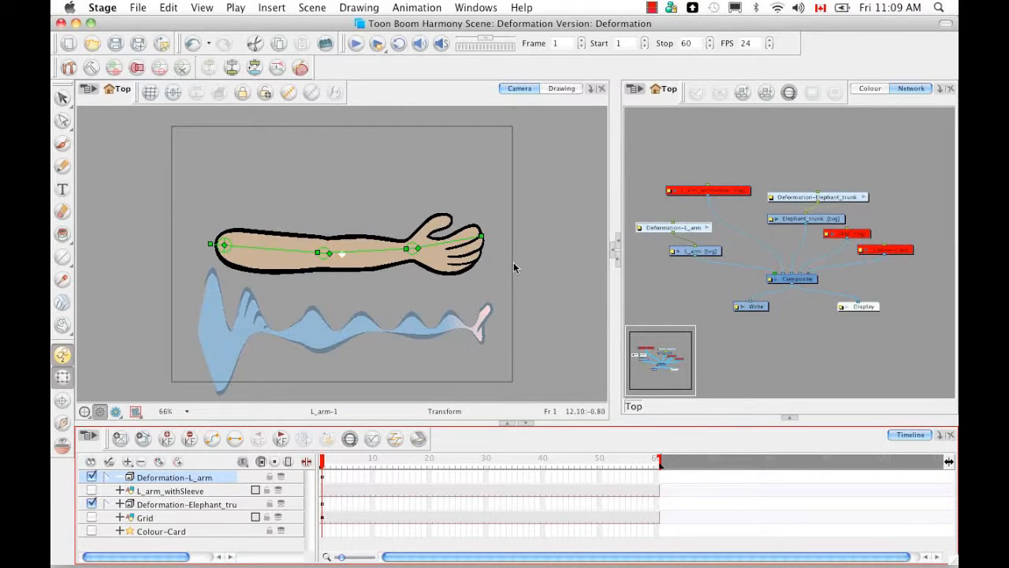
# - Enter the Deformation-L_arm group in the Network view and display the controls of all its modules
pyautogui.click(708, 228)
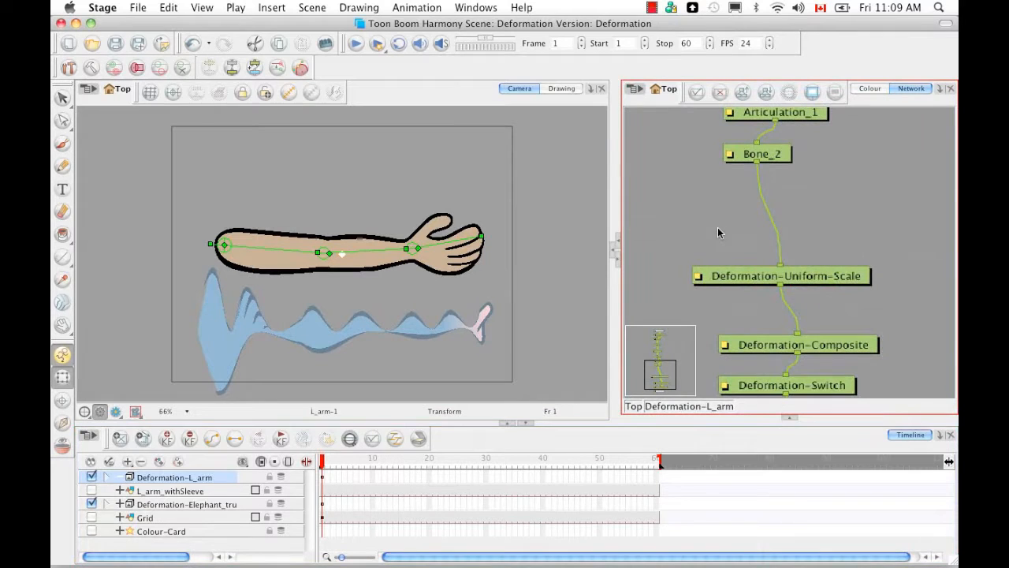
pyautogui.click(717, 227)
pyautogui.press('1')
pyautogui.press('1')
pyautogui.press('1')
pyautogui.press('1')
pyautogui.press('1')
pyautogui.press('1')
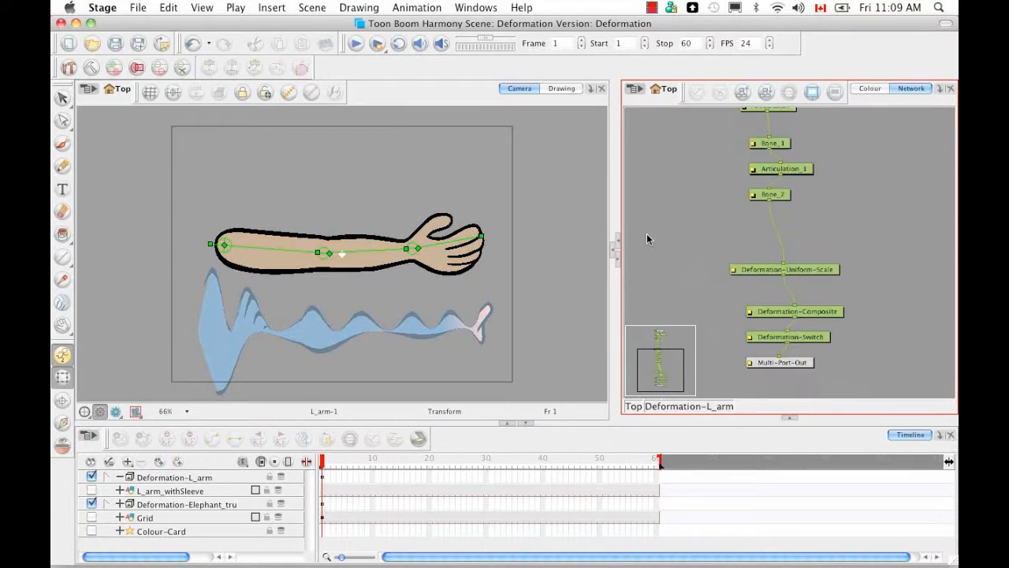
pyautogui.press('1')
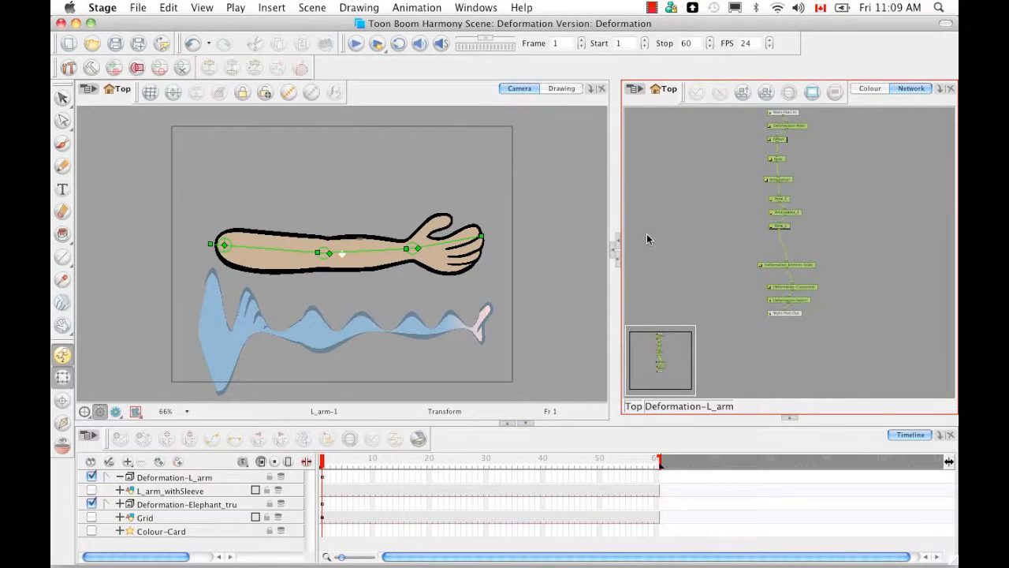
pyautogui.moveTo(868, 270); pyautogui.dragTo(849, 298)
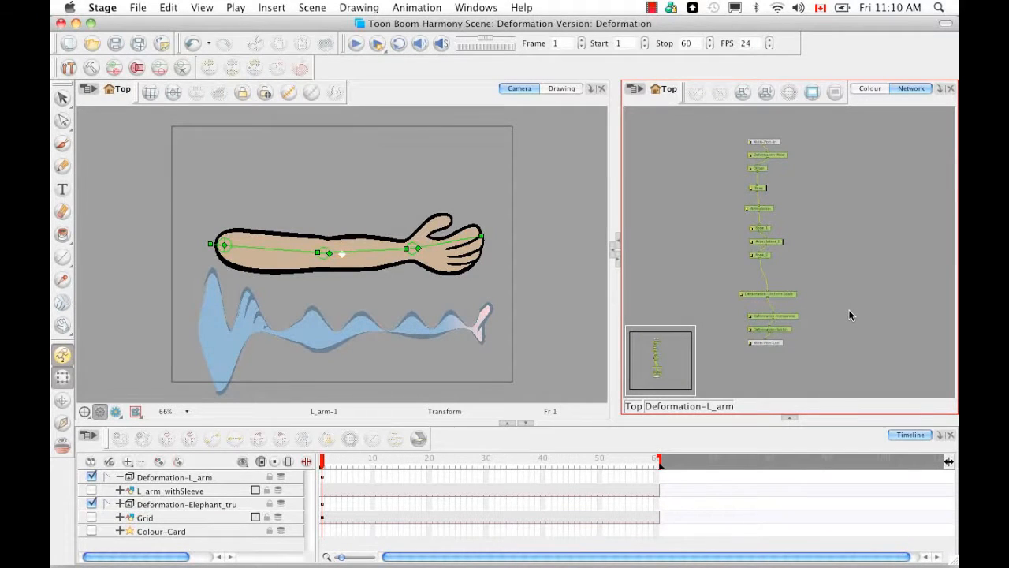
pyautogui.hotkey('ctrl', 'a')
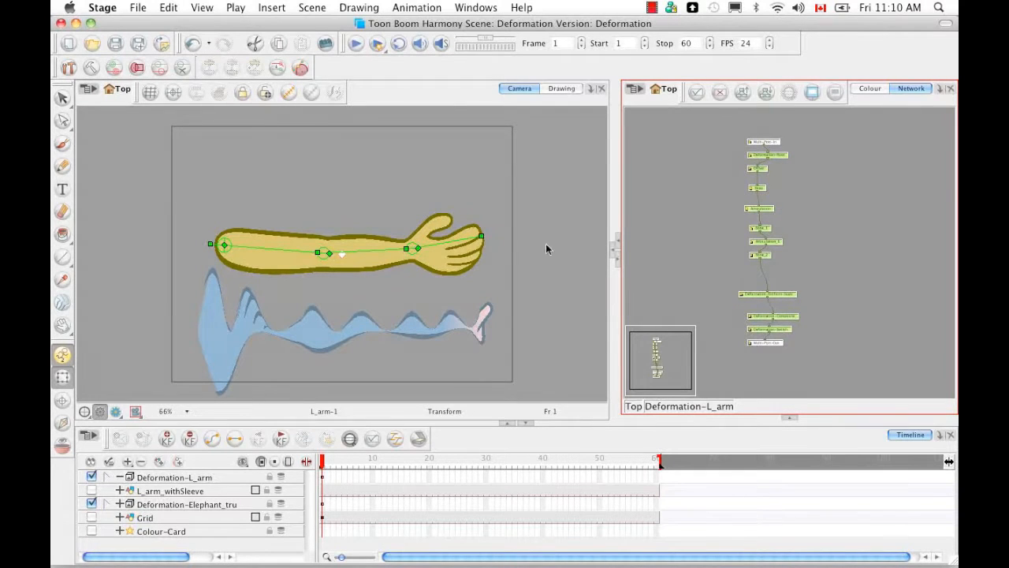
pyautogui.click(290, 95)
pyautogui.click(834, 315)
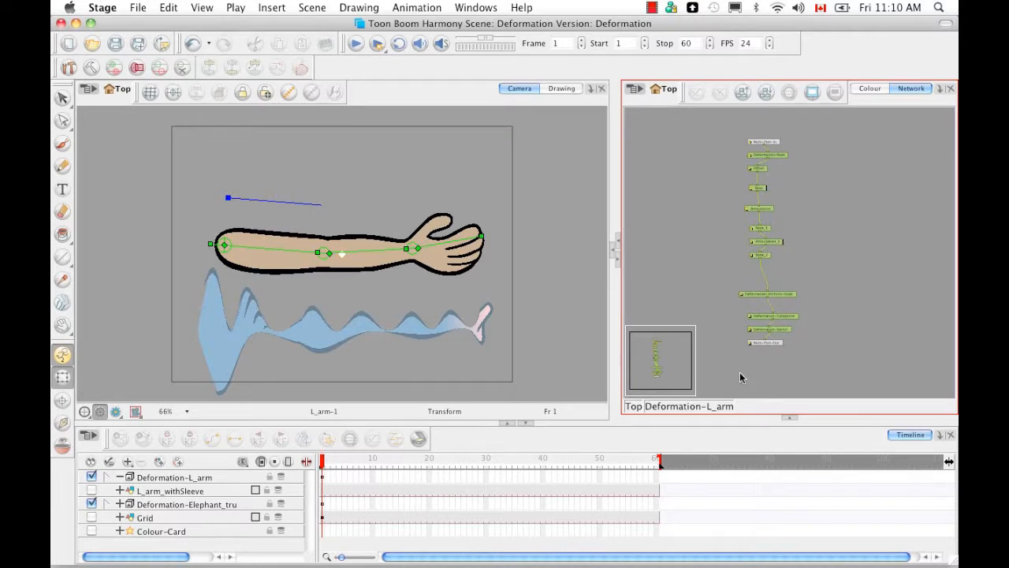
# - Return to the Top level of the network and show the controls of all layers, leaving nothing selected
pyautogui.press('shift+super+e')
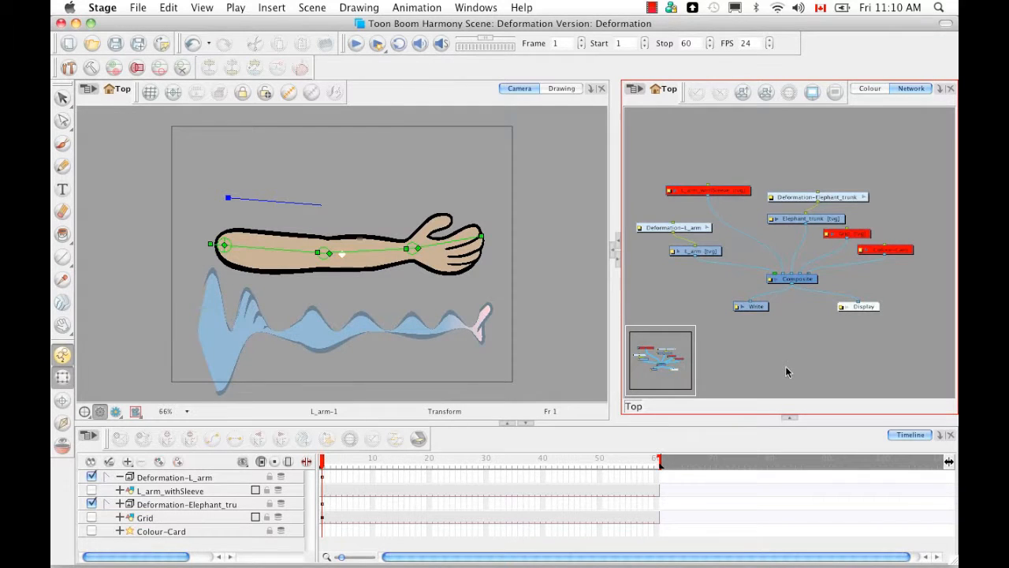
pyautogui.press('super+a')
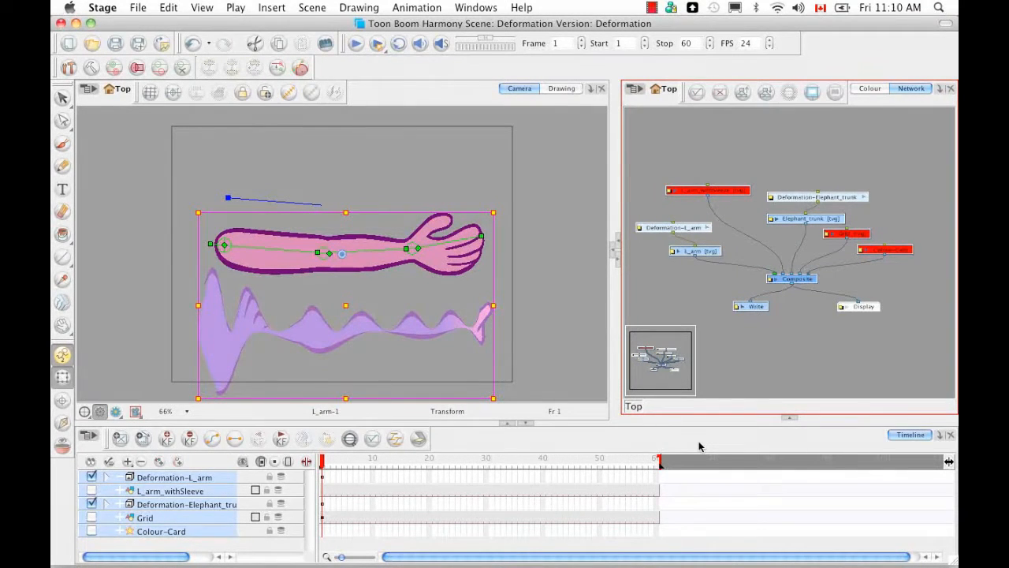
pyautogui.press('F11')
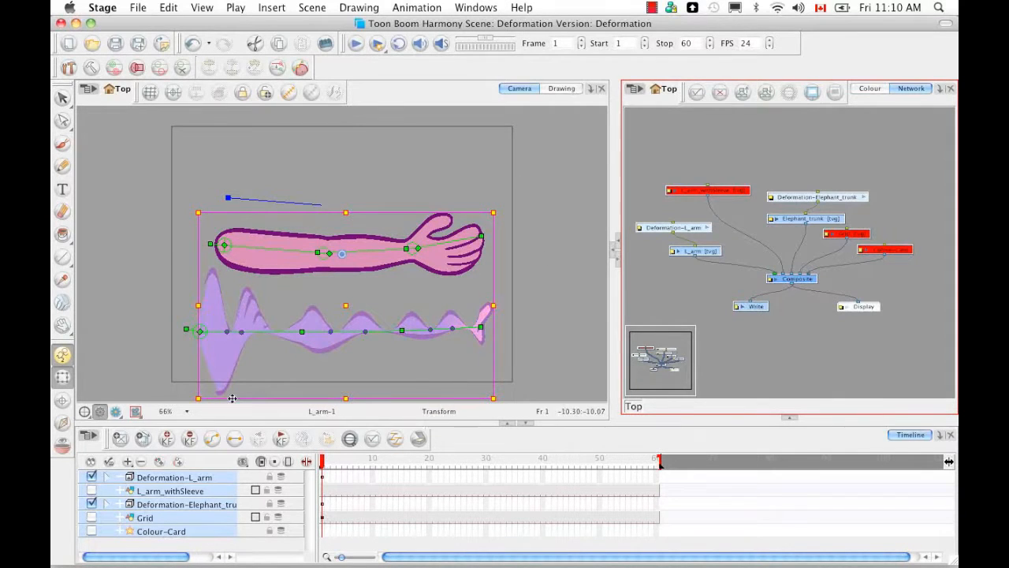
pyautogui.click(550, 287)
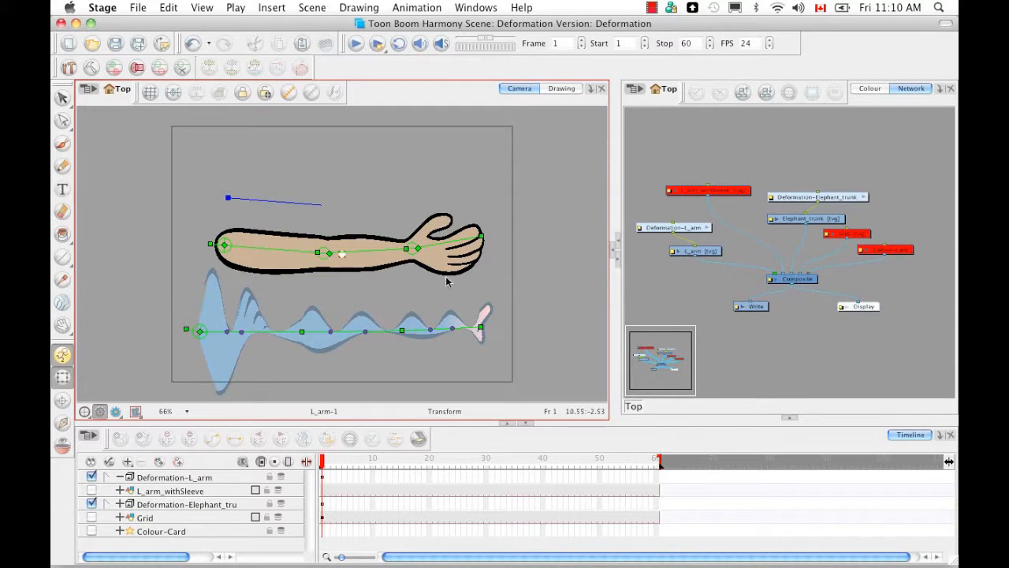
pyautogui.click(168, 8)
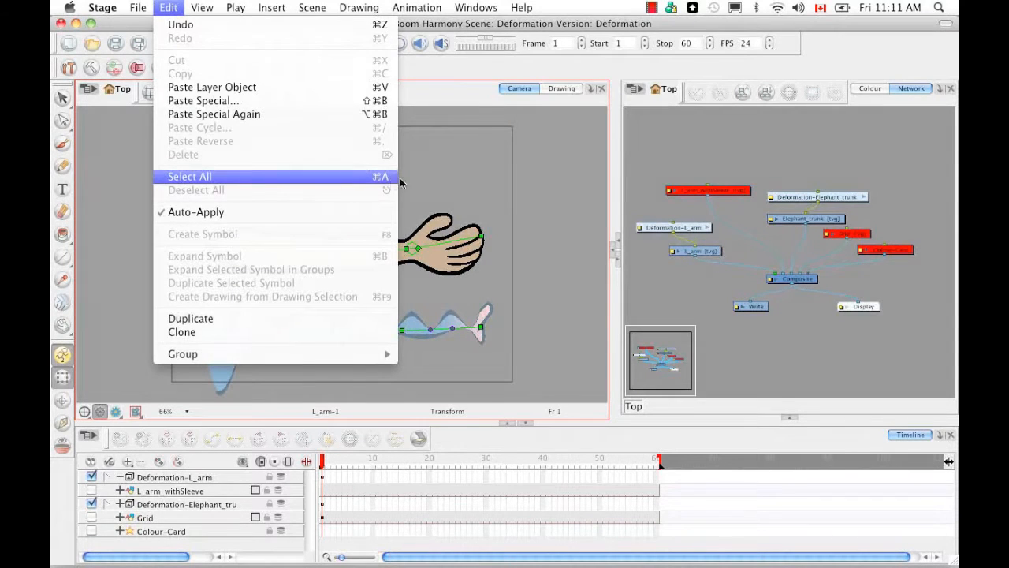
pyautogui.click(542, 252)
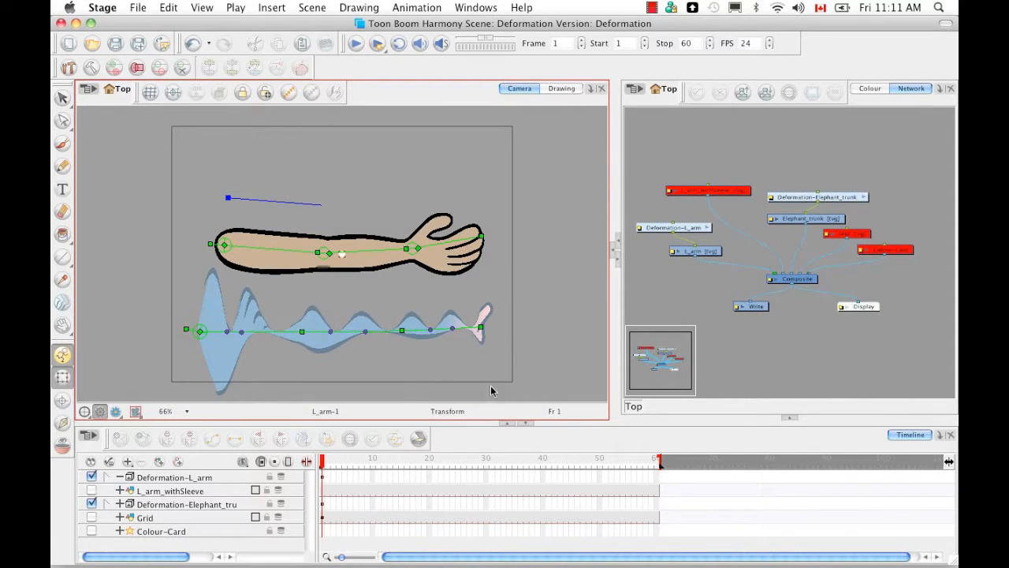
# - Isolate the controls of the Deformation-L_arm chain in the Camera view, and finish by hiding all controls
pyautogui.click(190, 478)
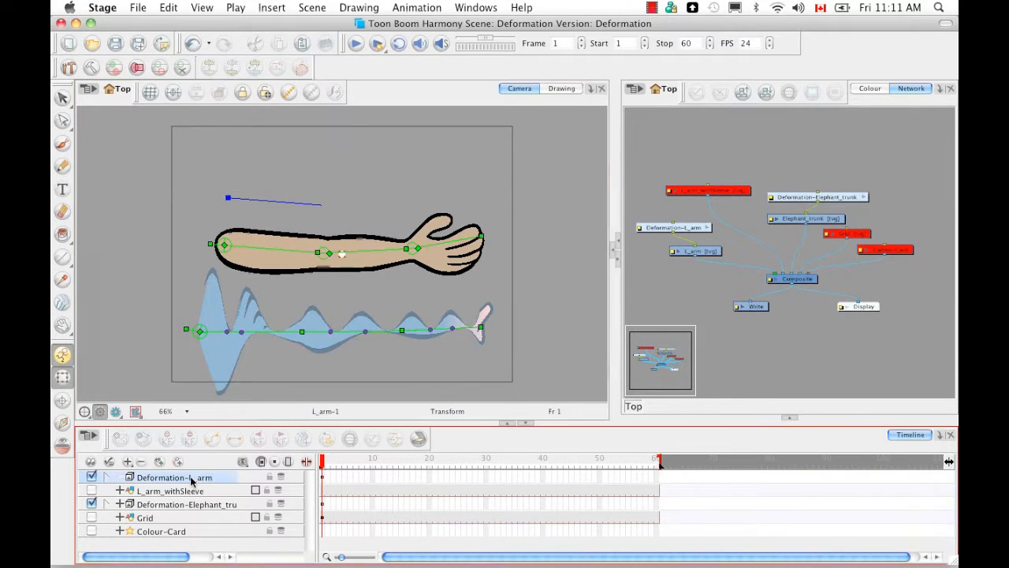
pyautogui.click(182, 69)
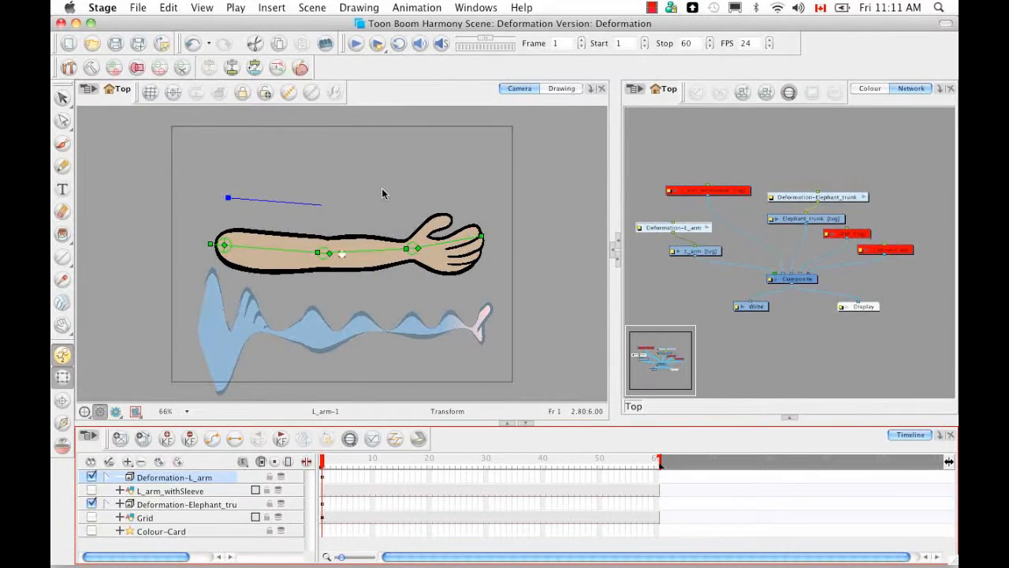
pyautogui.click(309, 94)
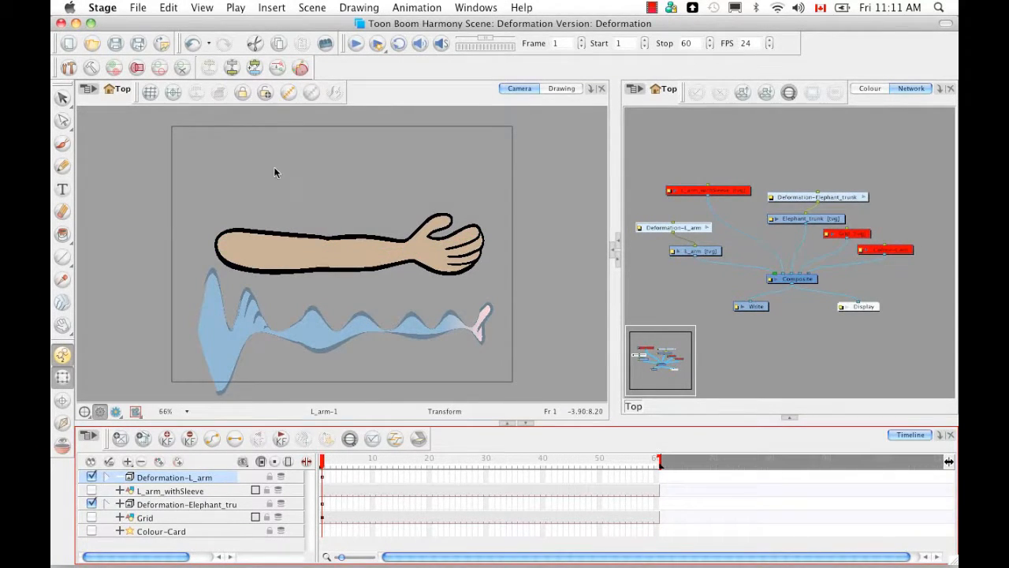
pyautogui.click(202, 9)
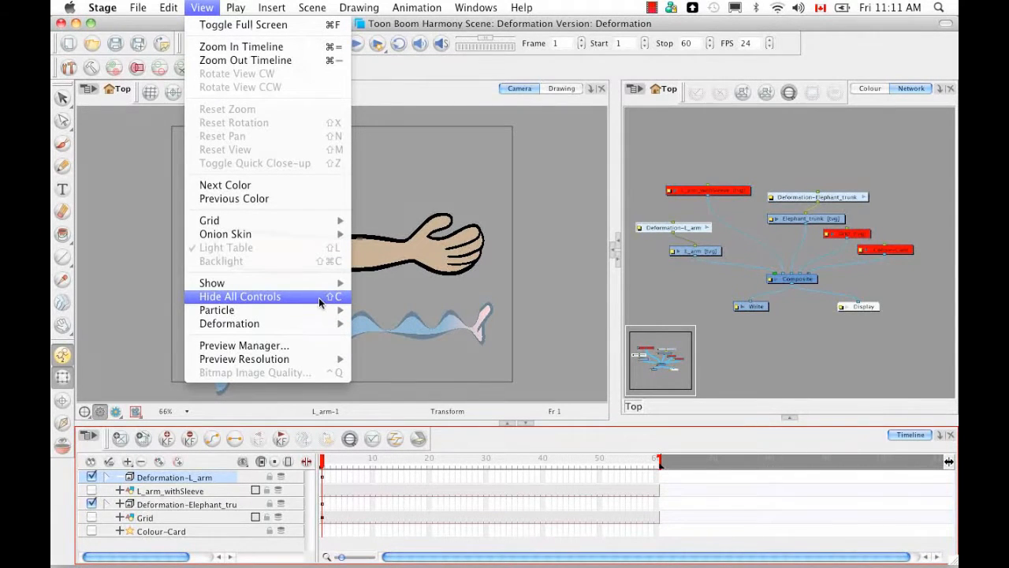
pyautogui.click(534, 253)
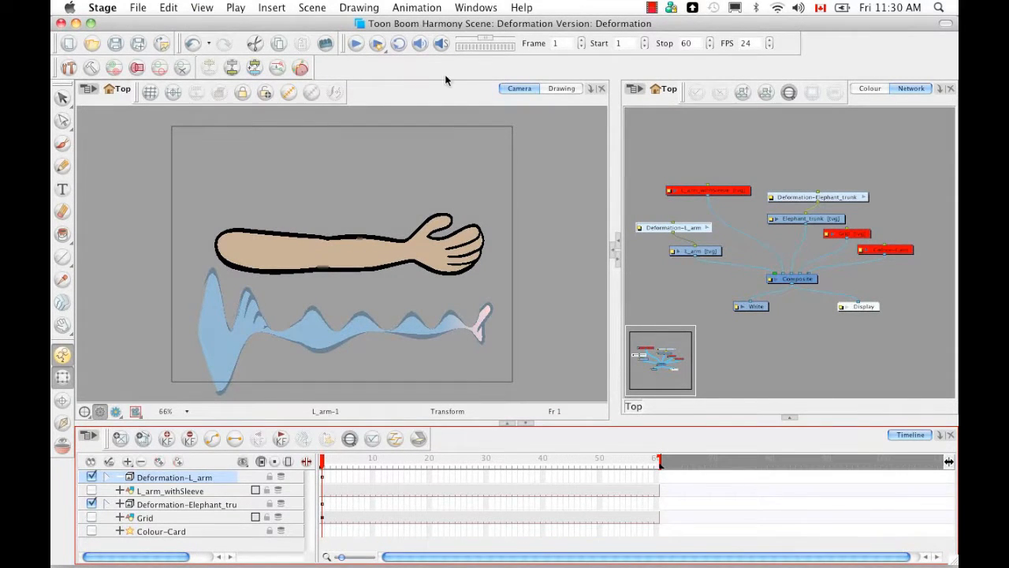
# - Make sure the Deformation toolbar is shown and activate the Rigging tool
pyautogui.click(476, 8)
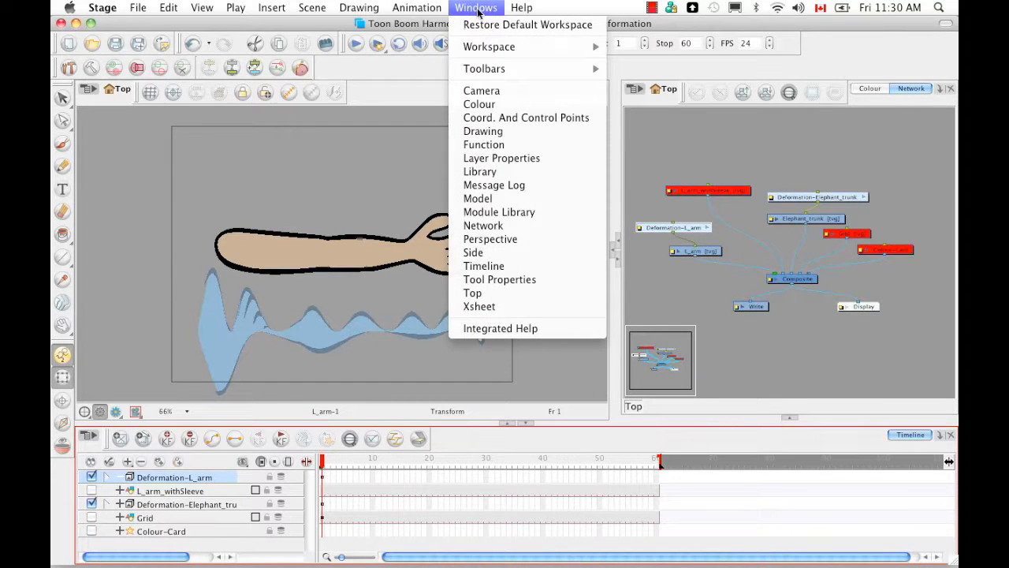
pyautogui.moveTo(518, 70)
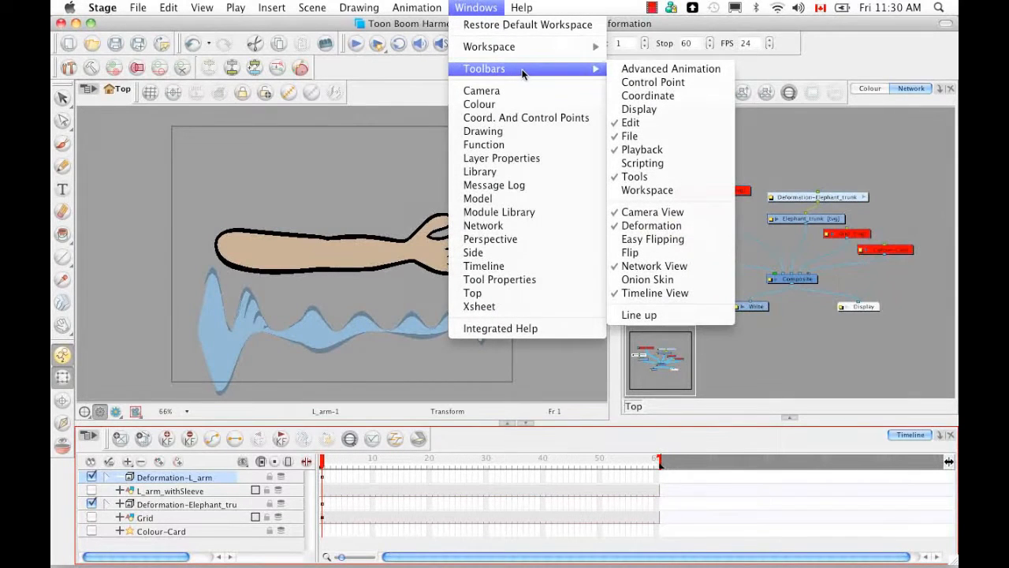
pyautogui.click(699, 226)
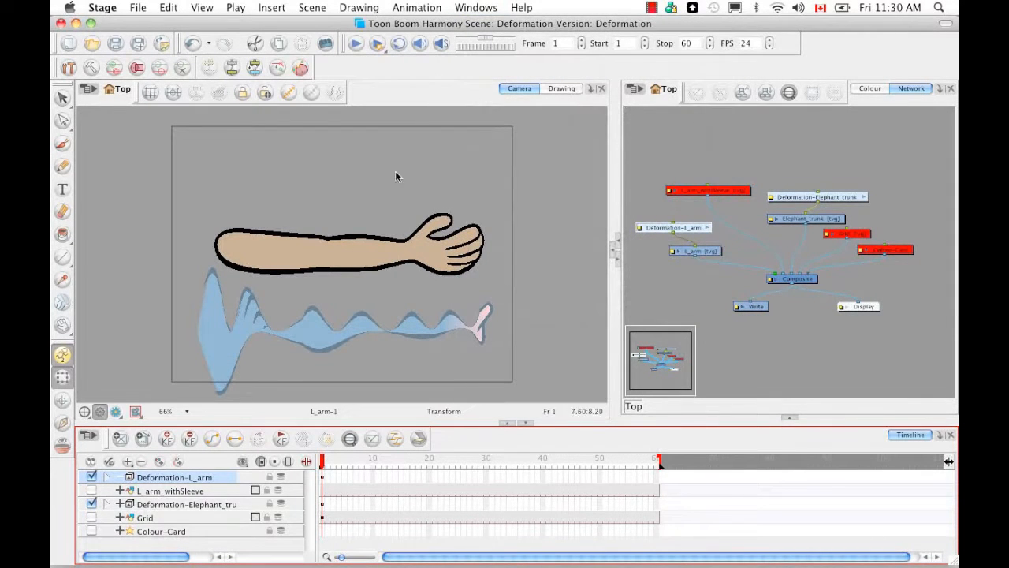
pyautogui.click(69, 70)
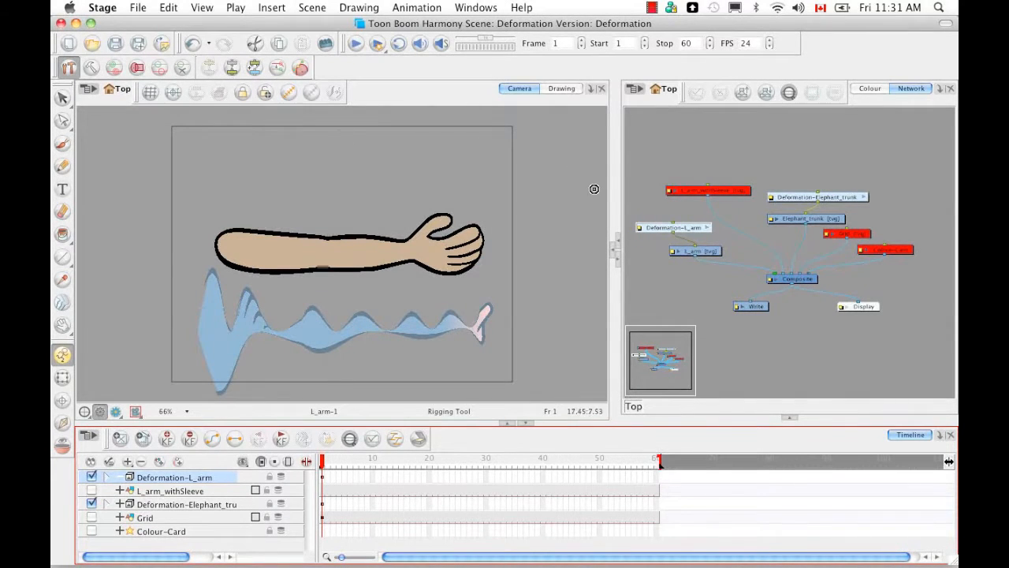
# - Expand the Layer Properties view, dock Tool Properties alongside it as a second tab, and shift its border to widen it
pyautogui.click(613, 253)
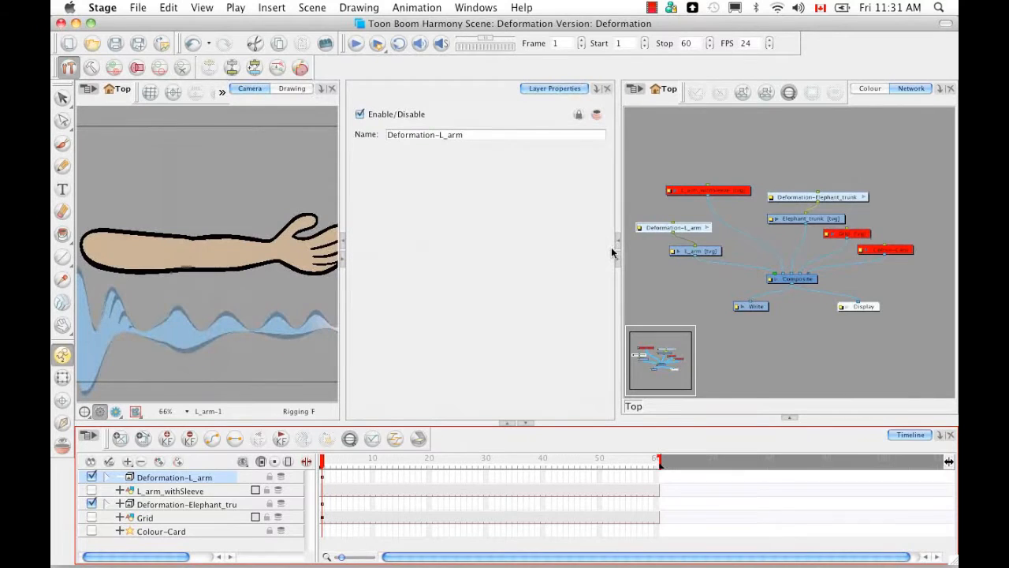
pyautogui.click(788, 417)
pyautogui.click(804, 217)
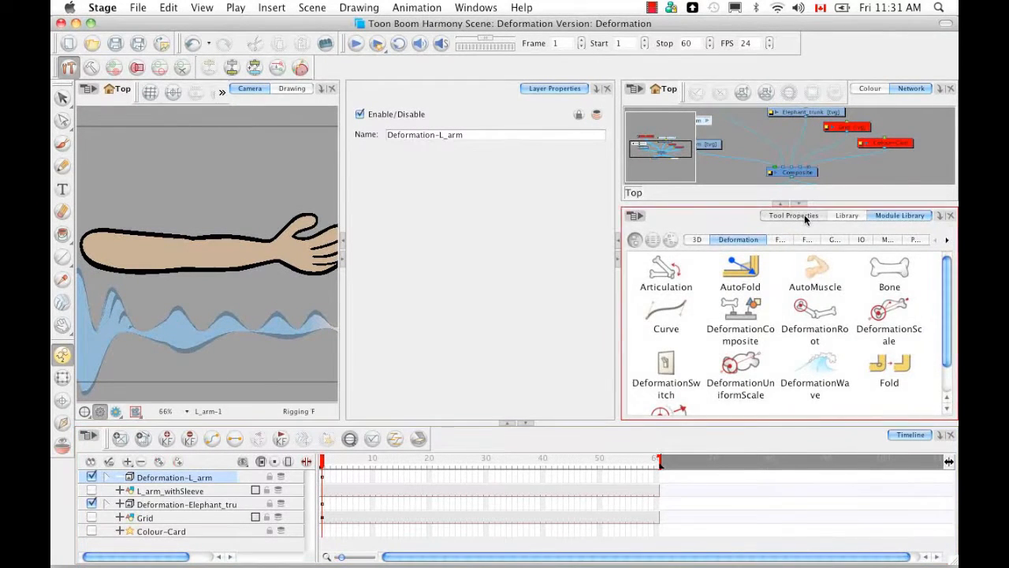
pyautogui.moveTo(807, 221); pyautogui.dragTo(560, 98)
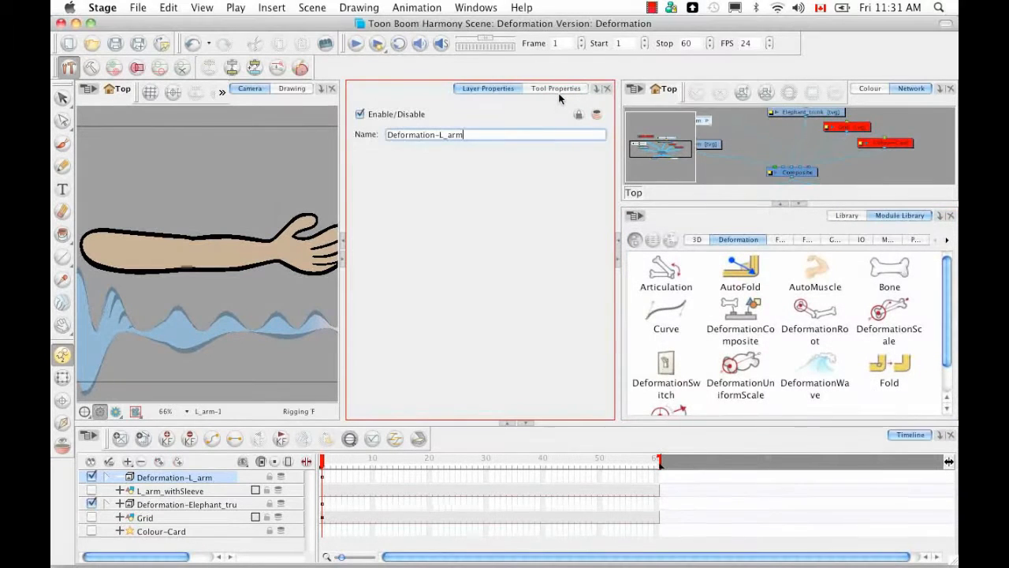
pyautogui.click(799, 204)
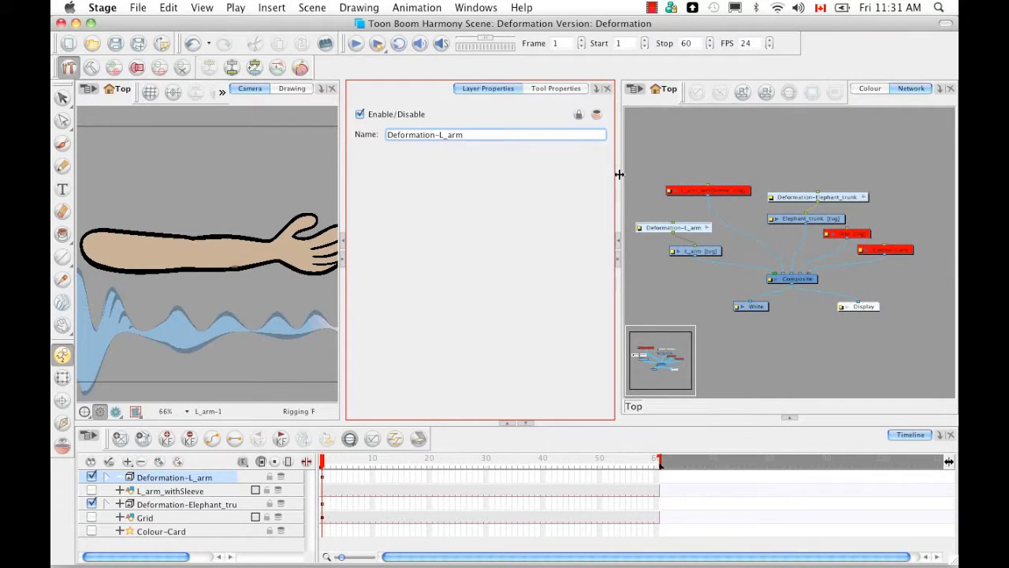
pyautogui.moveTo(618, 175); pyautogui.dragTo(644, 180)
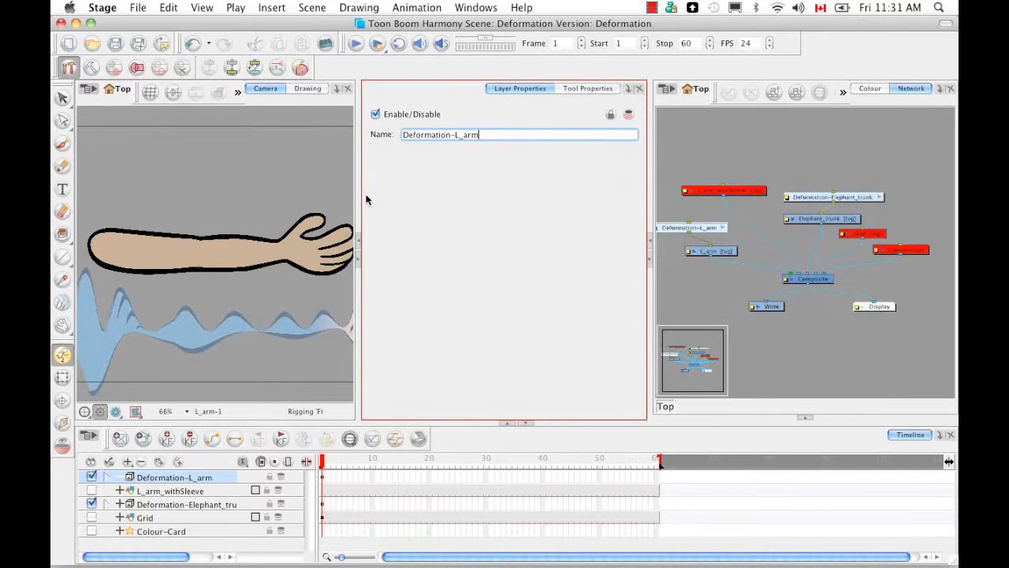
# - Shift the two borders of the properties view to widen the Camera view
pyautogui.moveTo(358, 194); pyautogui.dragTo(386, 193)
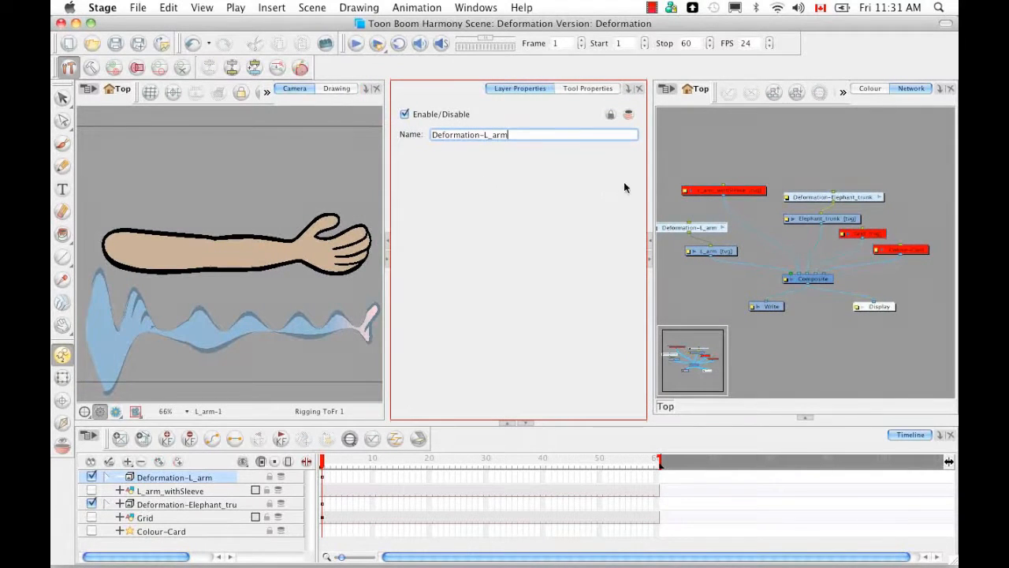
pyautogui.moveTo(649, 178); pyautogui.dragTo(652, 181)
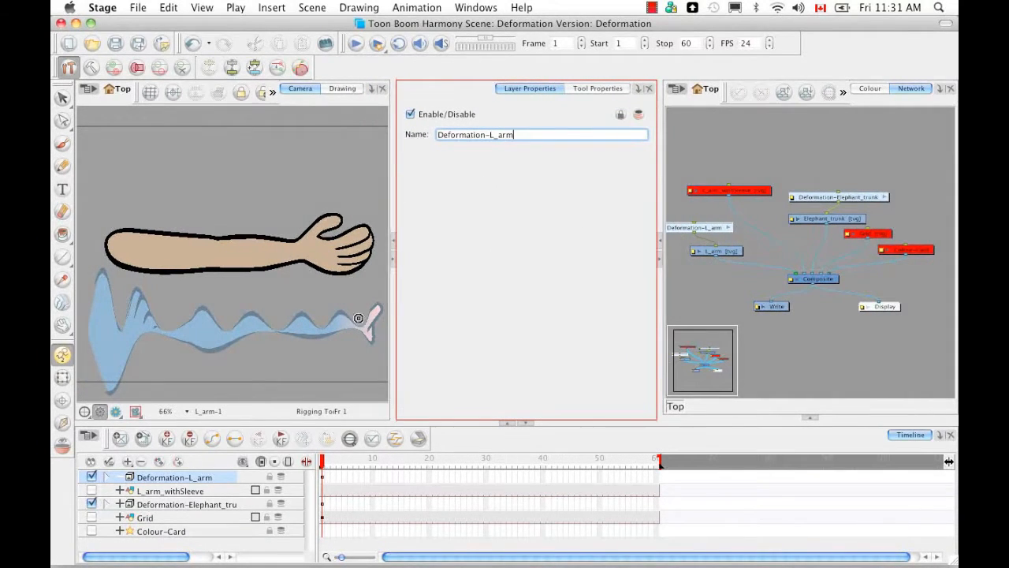
# - Disable the L_arm and Elephant_trunk deformation layers, enable L_arm_withSleeve, and display the Rigging tool's properties
pyautogui.click(92, 477)
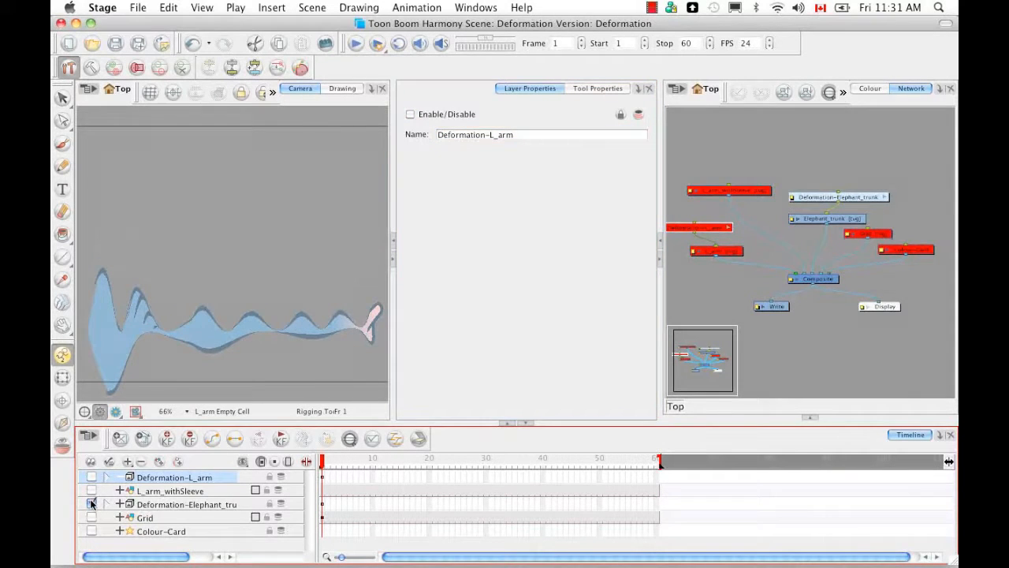
pyautogui.click(91, 503)
pyautogui.click(91, 491)
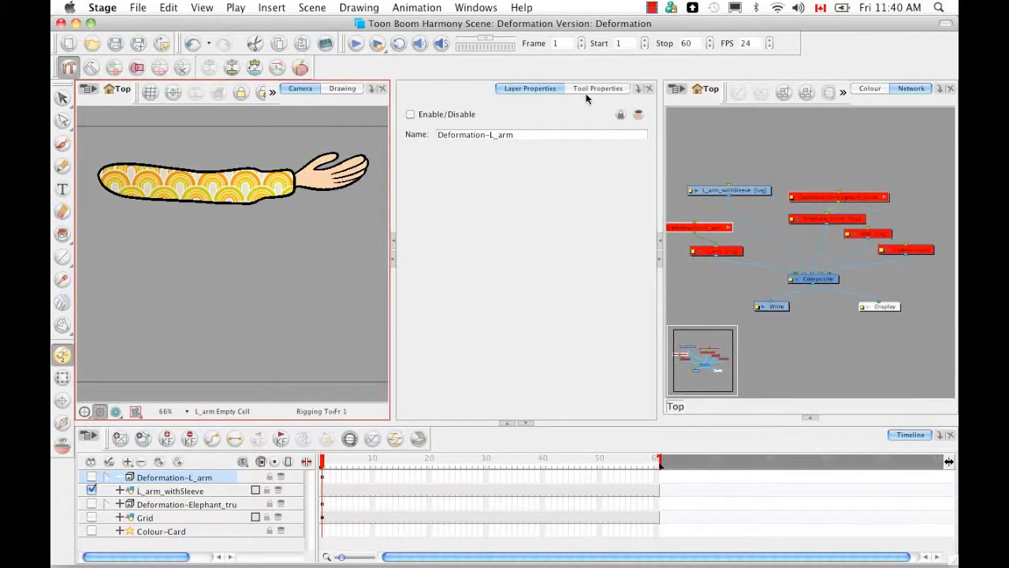
pyautogui.click(588, 91)
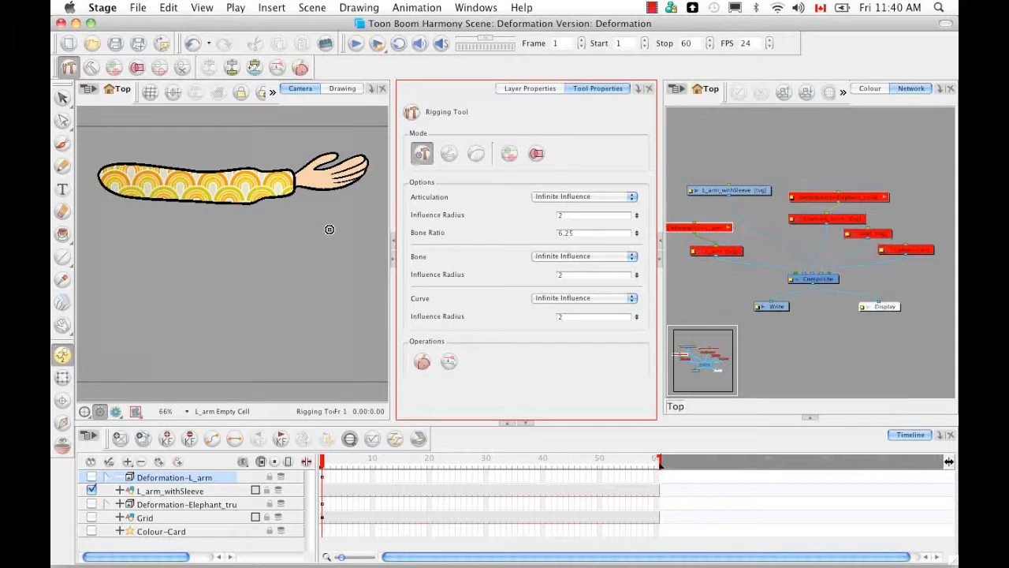
# - Try rigging the L_arm_withSleeve drawing with a three-bone chain from shoulder through elbow and wrist to fingertips, and undo the whole chain
pyautogui.click(199, 490)
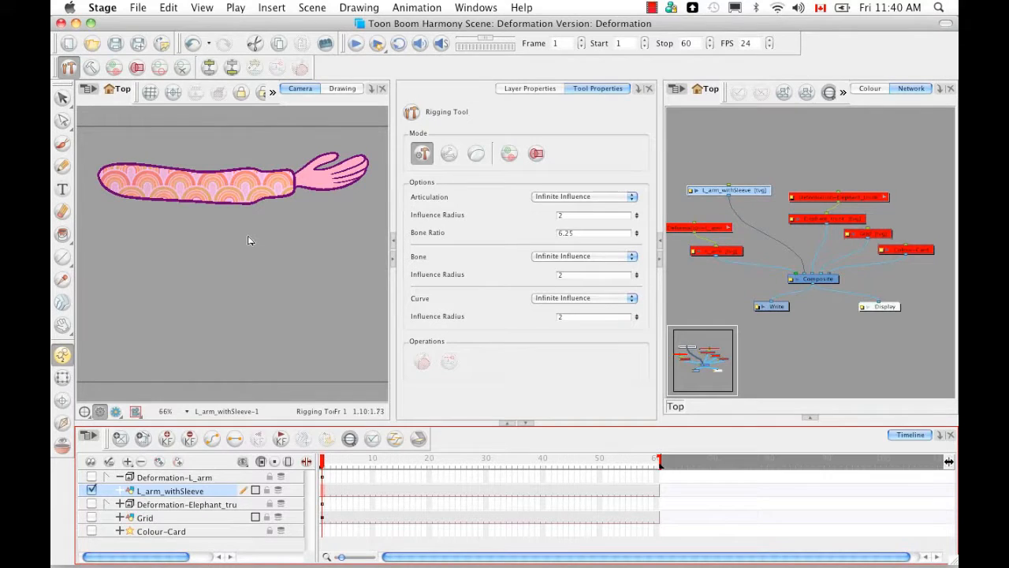
pyautogui.click(106, 179)
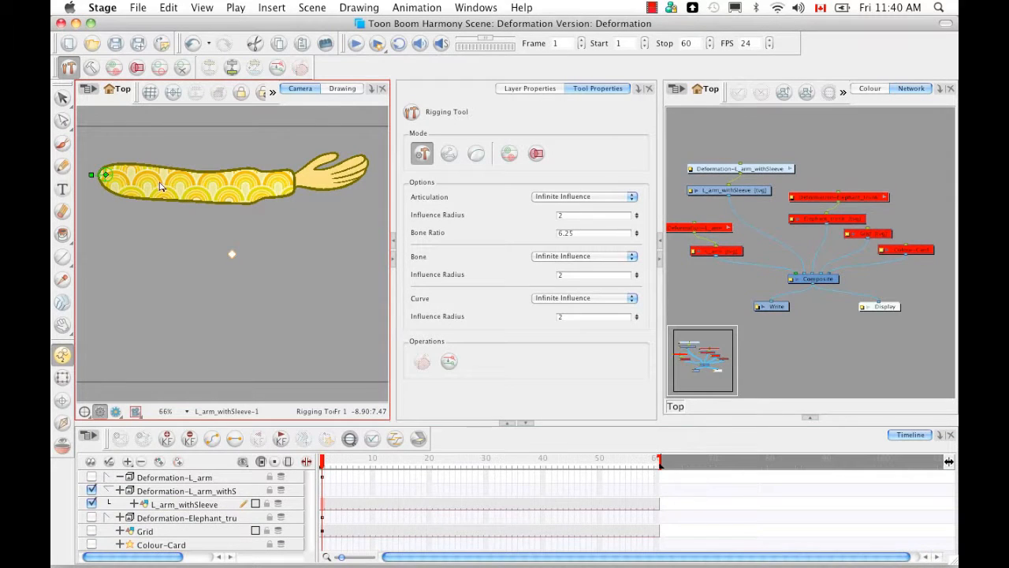
pyautogui.click(201, 188)
pyautogui.click(297, 183)
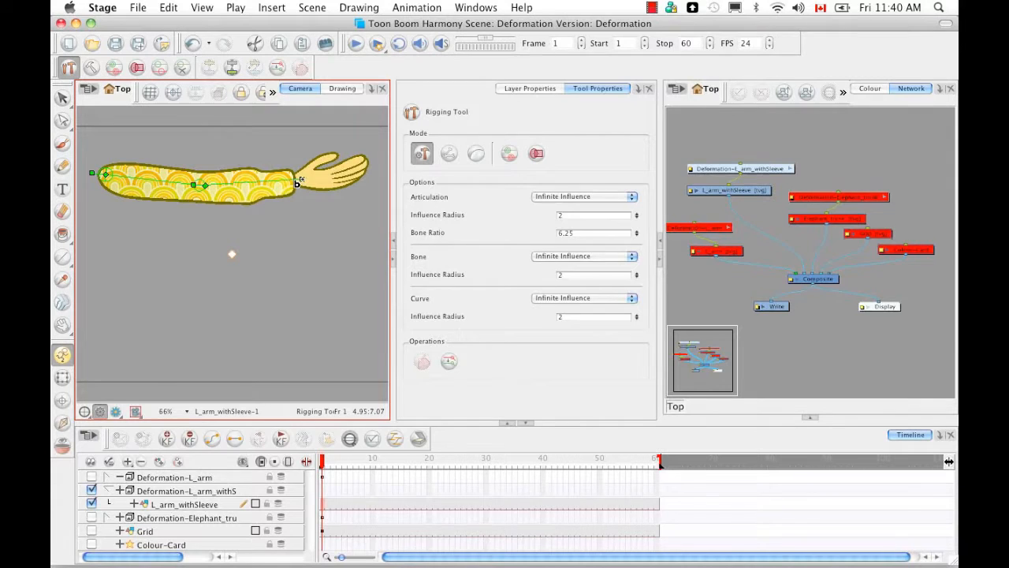
pyautogui.click(372, 162)
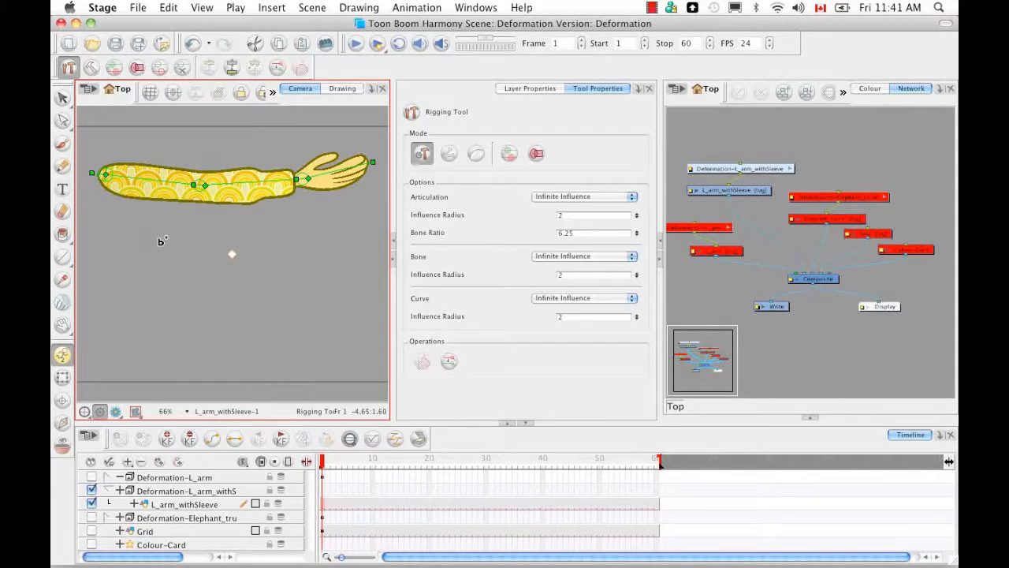
pyautogui.press('super')
pyautogui.press('super+z')
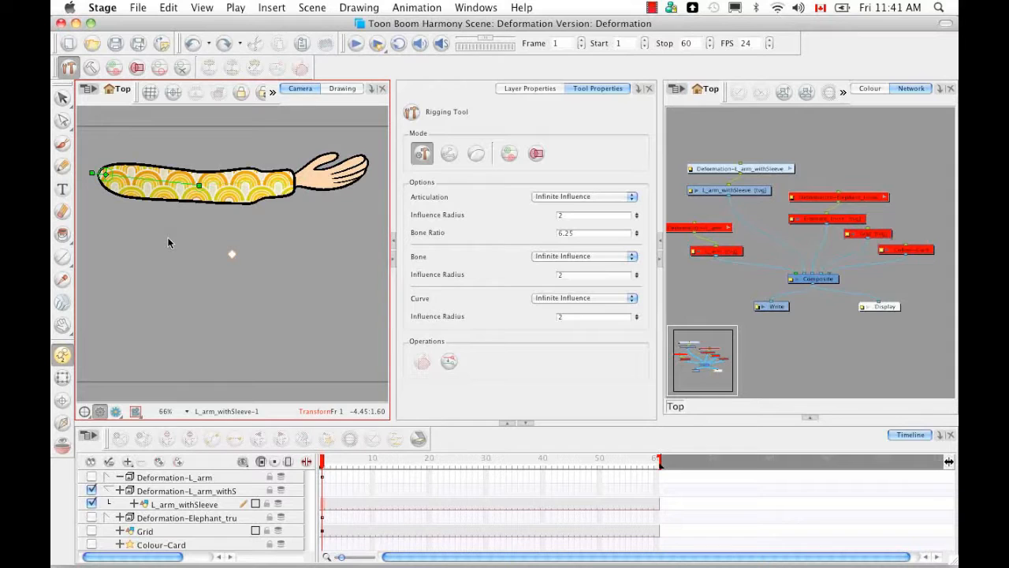
pyautogui.press('super+z')
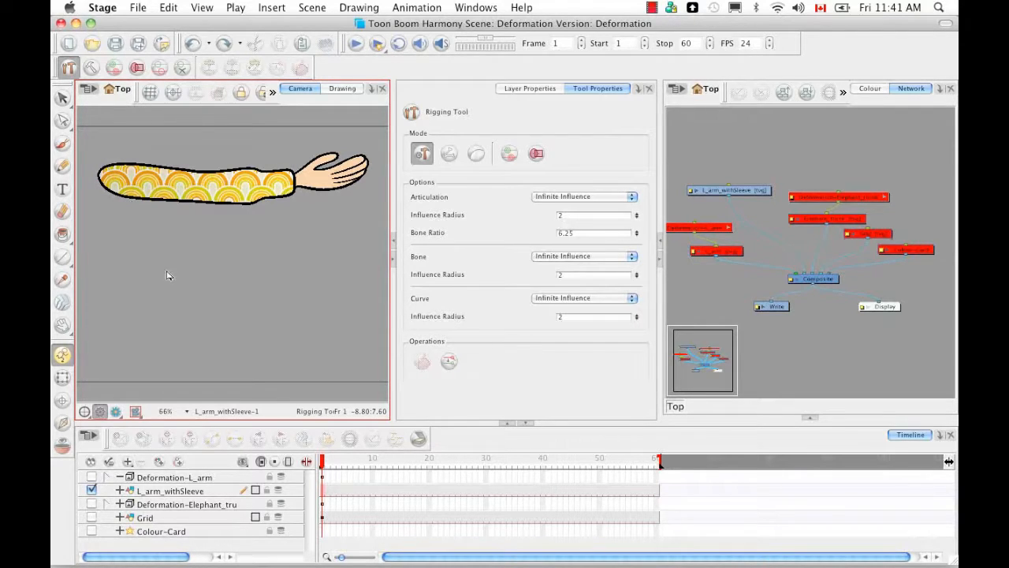
# - Try rigging the L_arm_withSleeve drawing with a single curve from shoulder to fingertips, and undo the curve chain
pyautogui.click(183, 491)
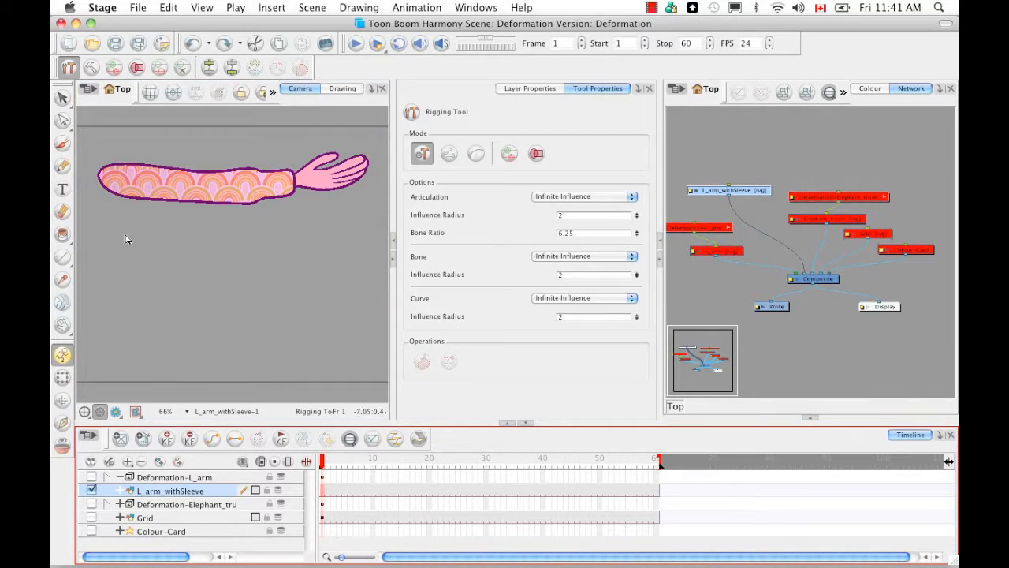
pyautogui.click(110, 181)
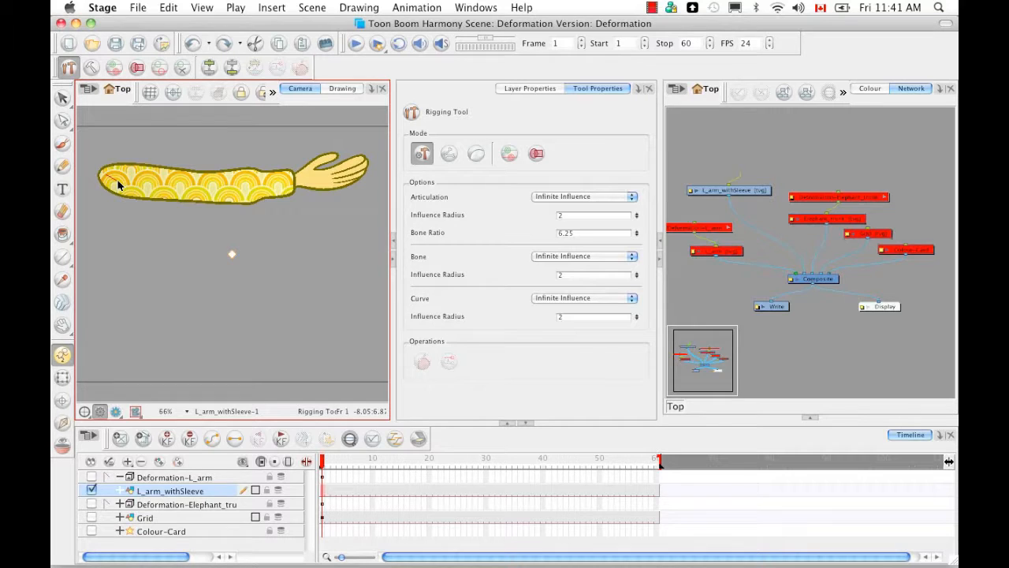
pyautogui.click(118, 184)
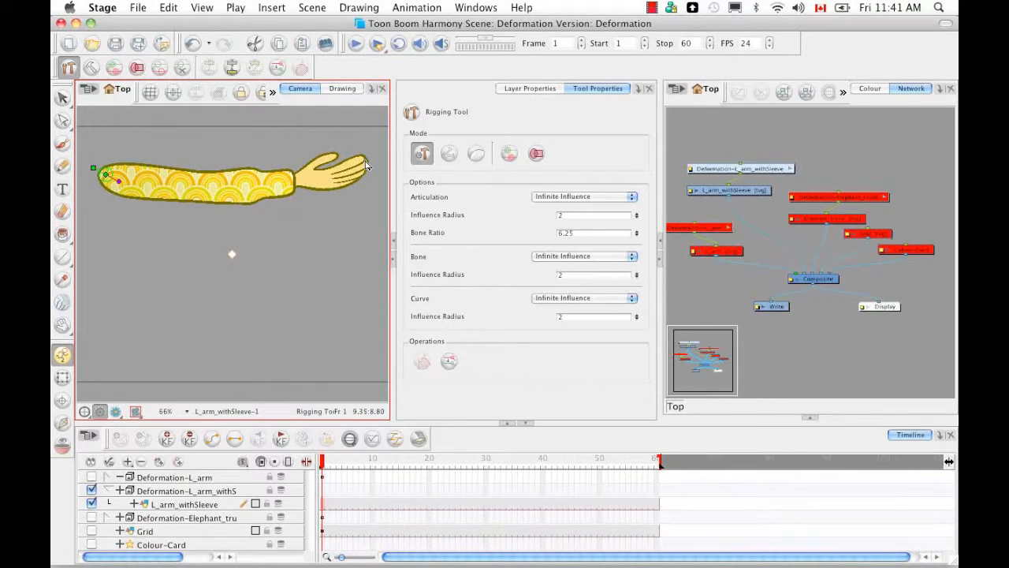
pyautogui.moveTo(365, 162); pyautogui.dragTo(283, 207)
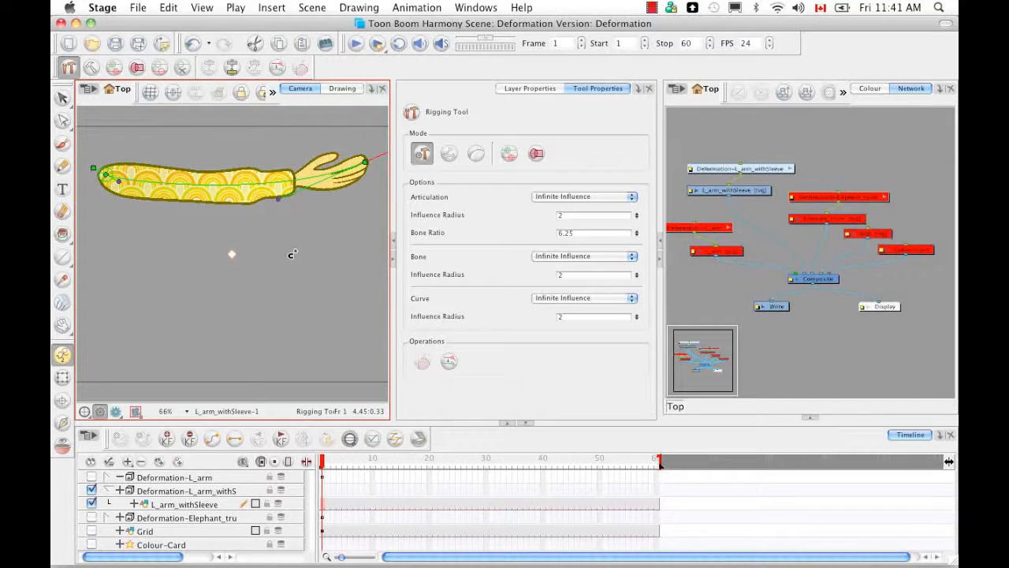
pyautogui.press('super+z')
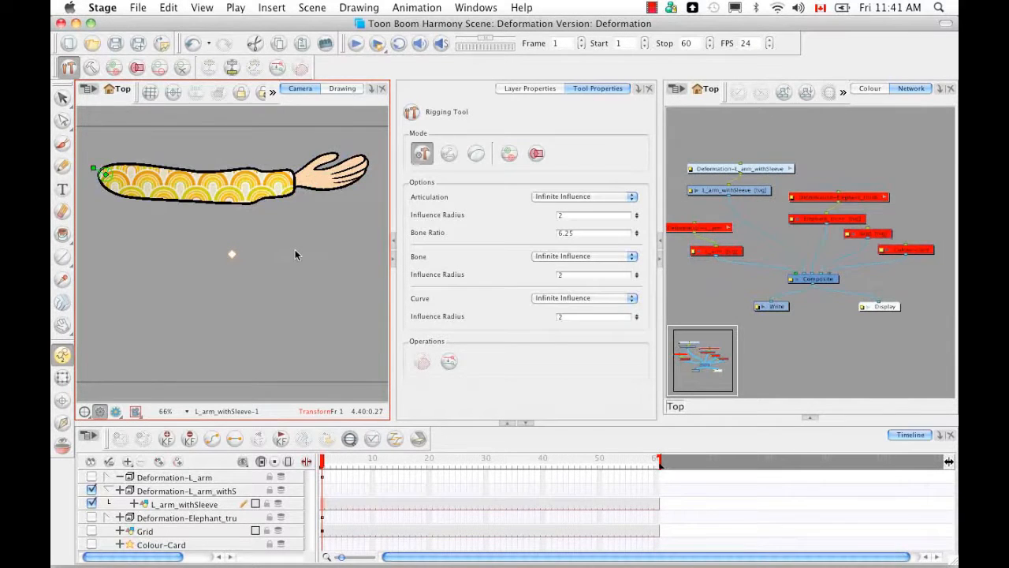
pyautogui.press('super+z')
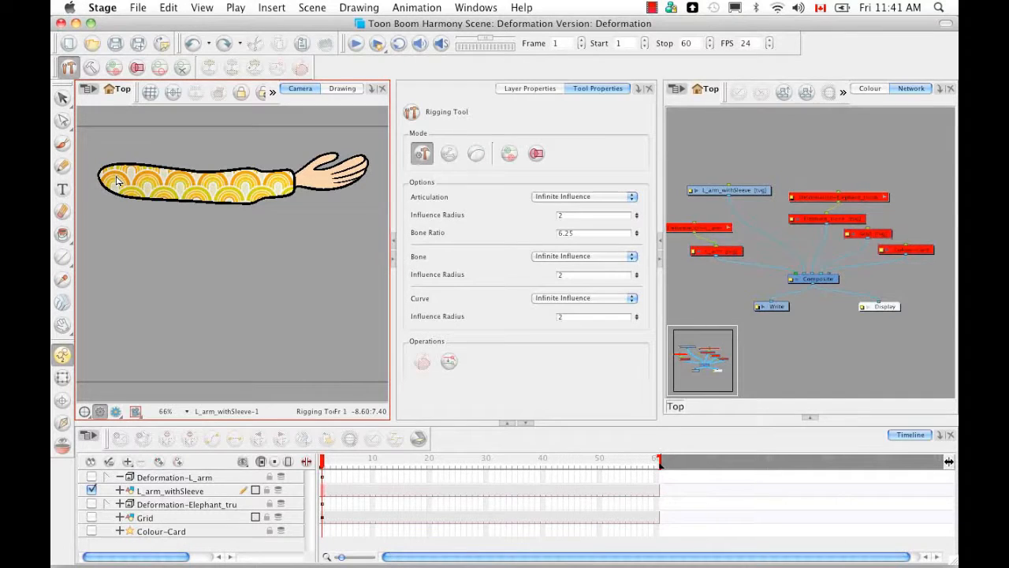
# - Rig the L_arm_withSleeve drawing with a bone chain running from the shoulder through the elbow and wrist to the fingertips
pyautogui.click(186, 493)
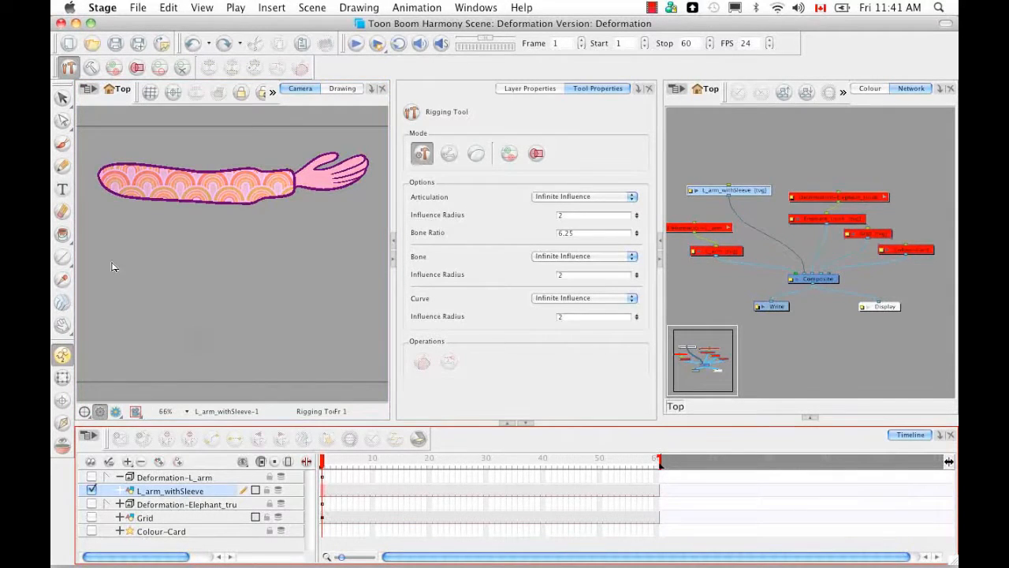
pyautogui.click(111, 174)
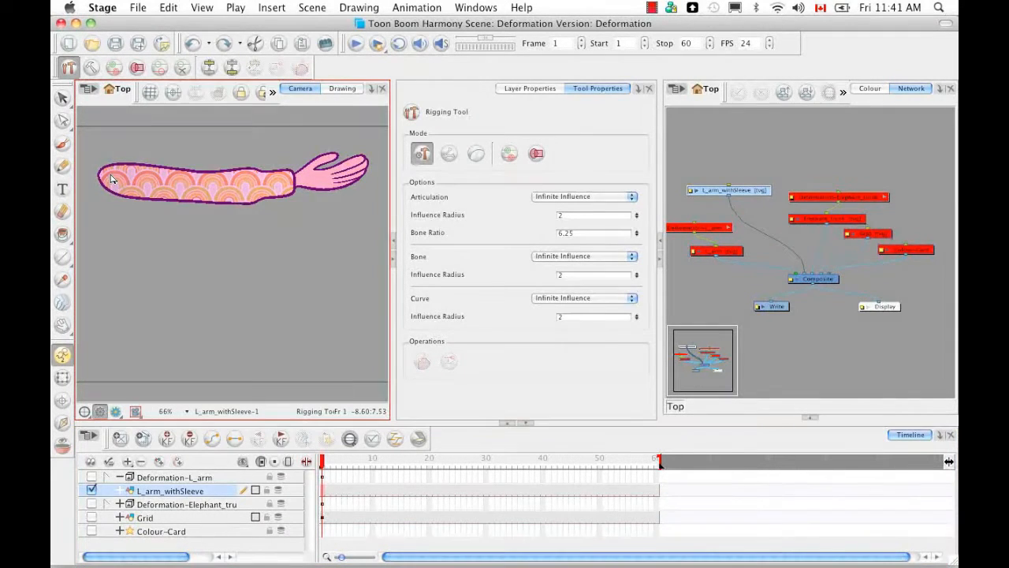
pyautogui.click(196, 187)
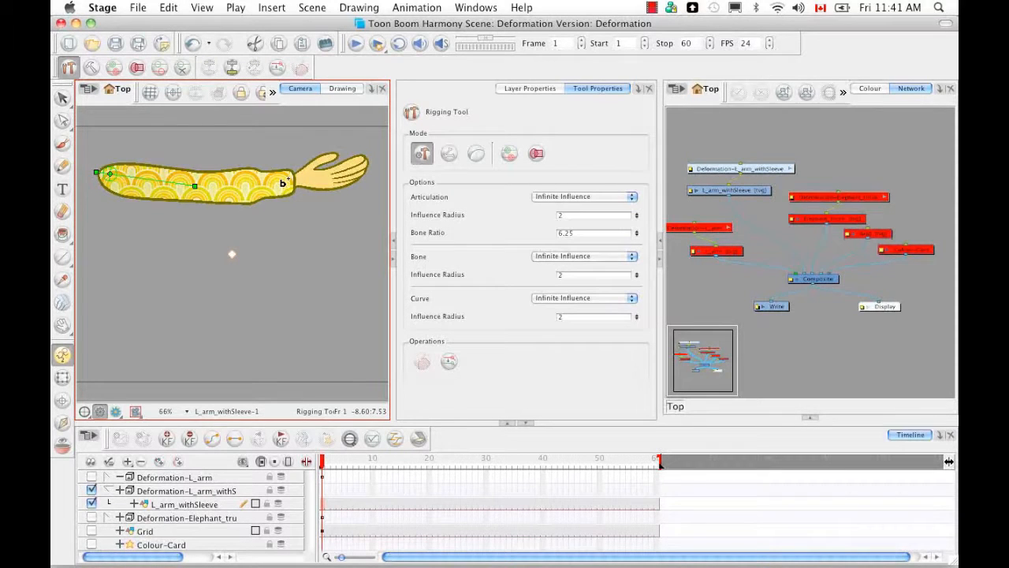
pyautogui.click(293, 180)
pyautogui.click(369, 163)
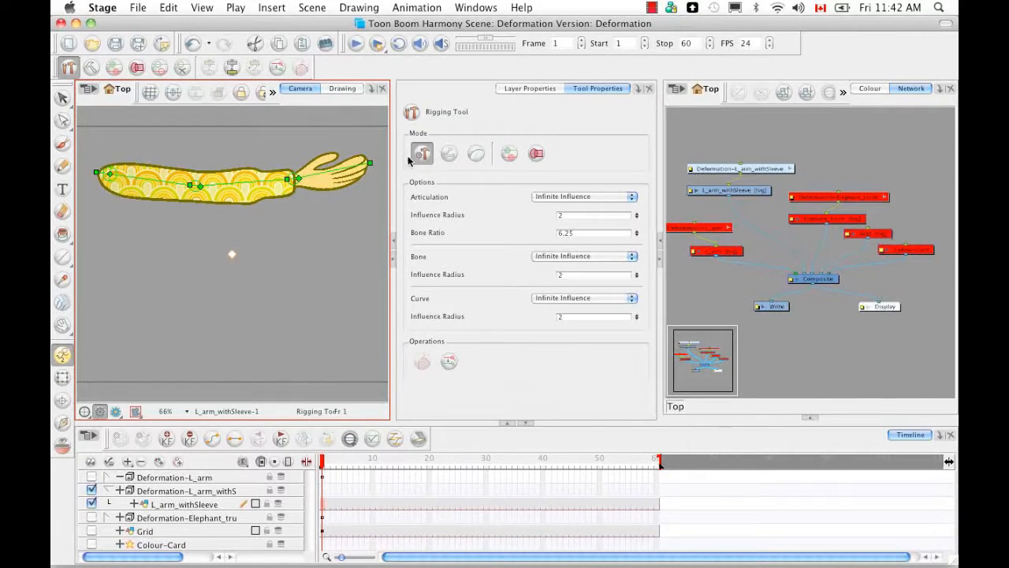
# - Try the Rigging tool's bone and curve modes, and return to its initial mode
pyautogui.click(450, 155)
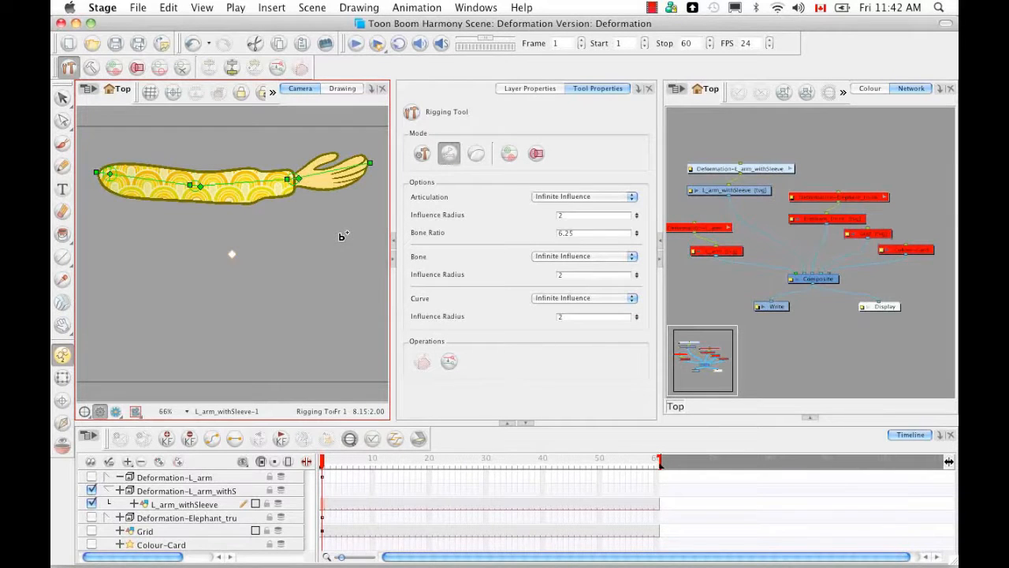
pyautogui.click(477, 154)
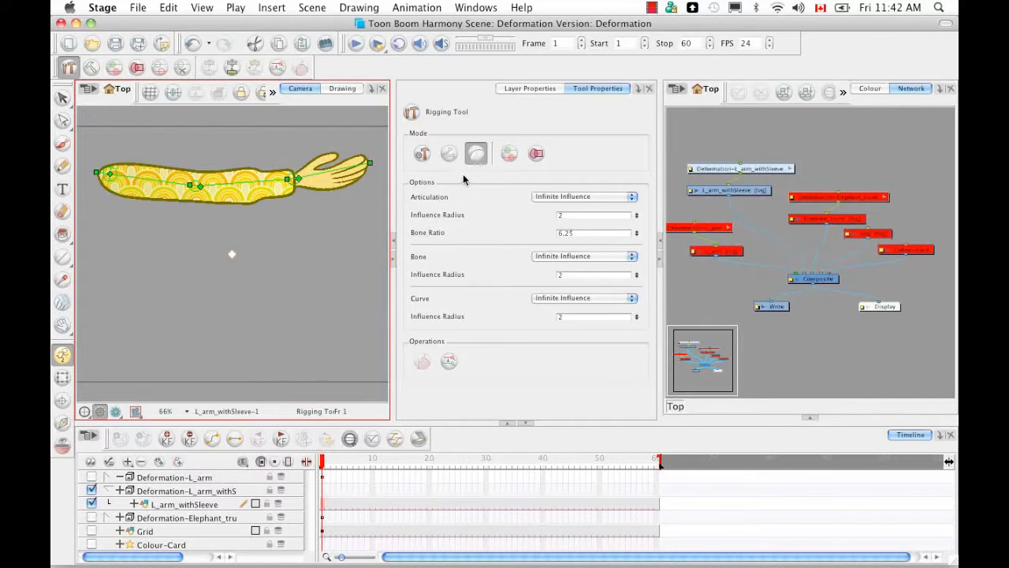
pyautogui.click(430, 155)
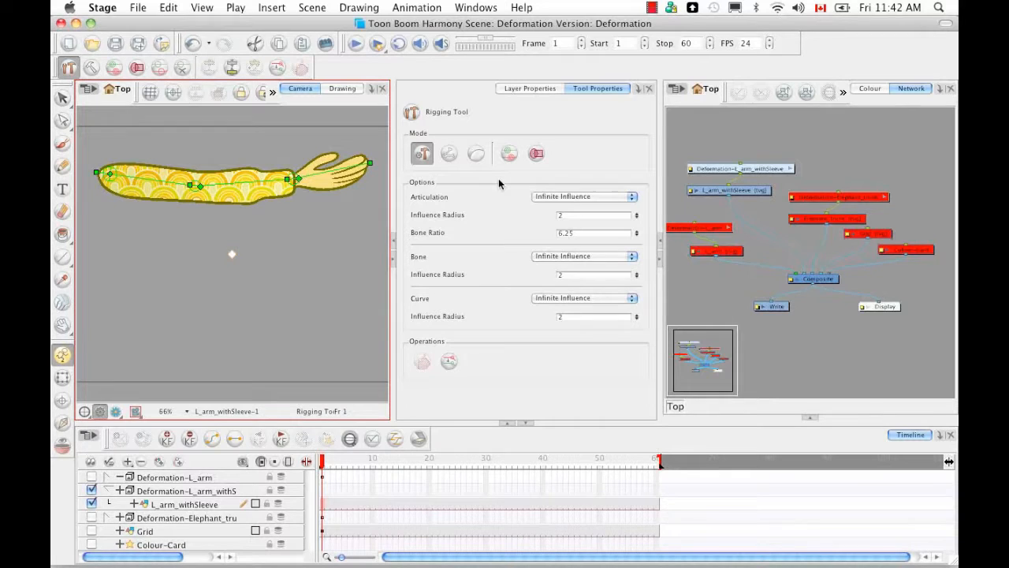
# - Enter the Deformation-L_arm_withSleeve group in the network and examine its full chain of deformation modules
pyautogui.click(792, 170)
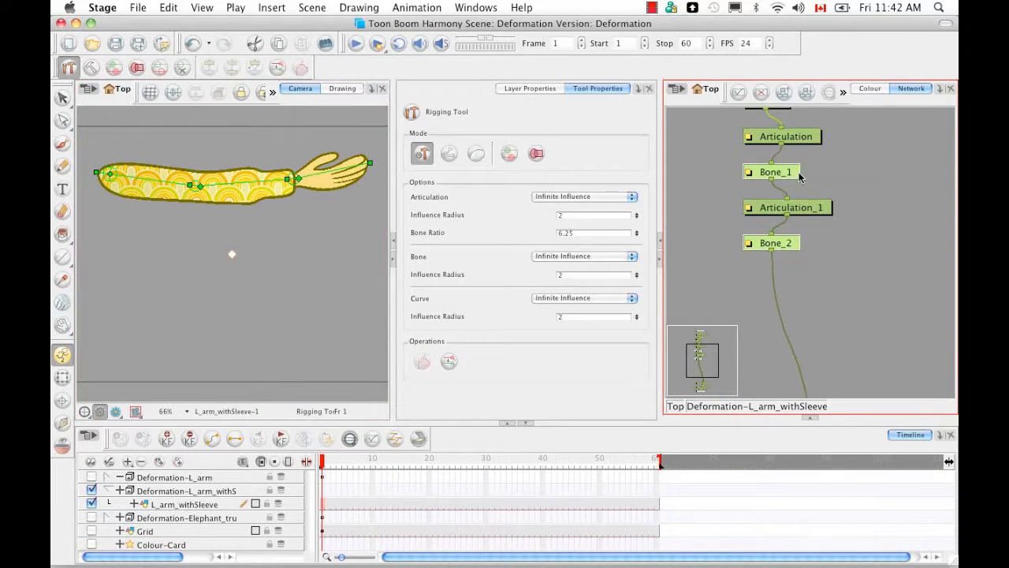
pyautogui.click(857, 406)
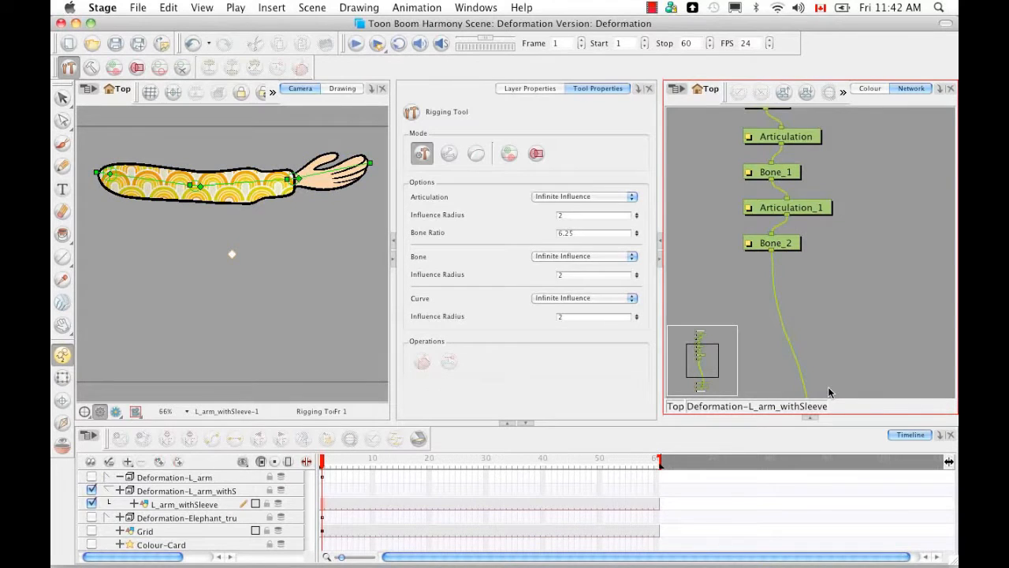
pyautogui.scroll(-5, 828, 386)
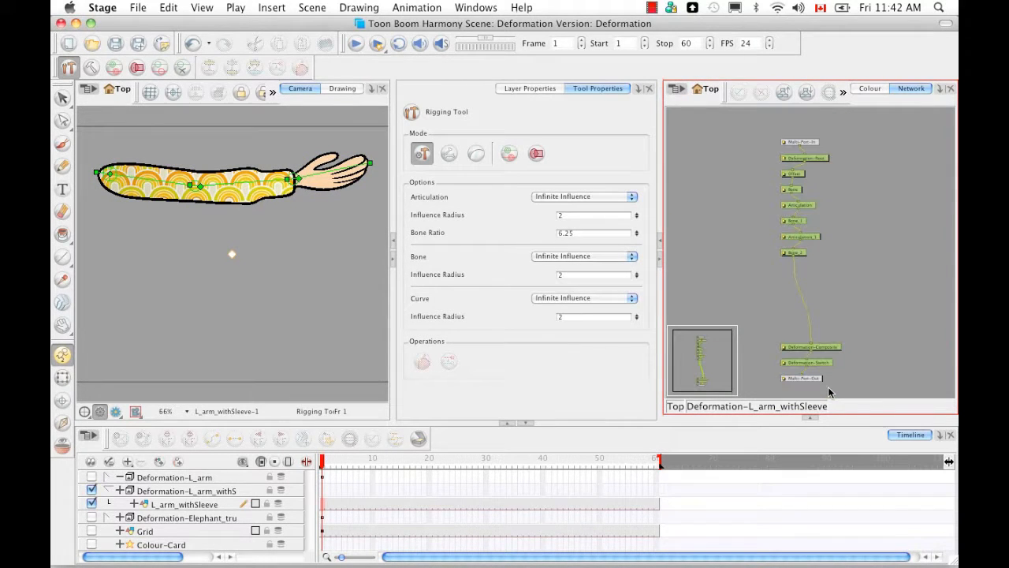
pyautogui.moveTo(864, 269); pyautogui.dragTo(856, 257)
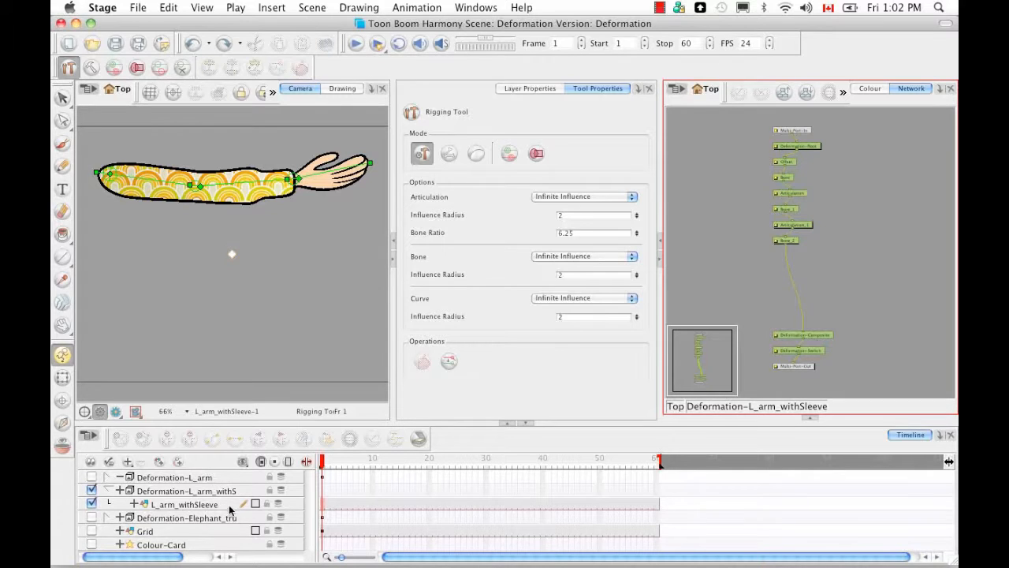
# - Expand the Deformation-L_arm_withSleeve layer in the timeline, examine its hierarchy down to the Deformation-Switch, and collapse it again
pyautogui.click(108, 489)
pyautogui.click(108, 488)
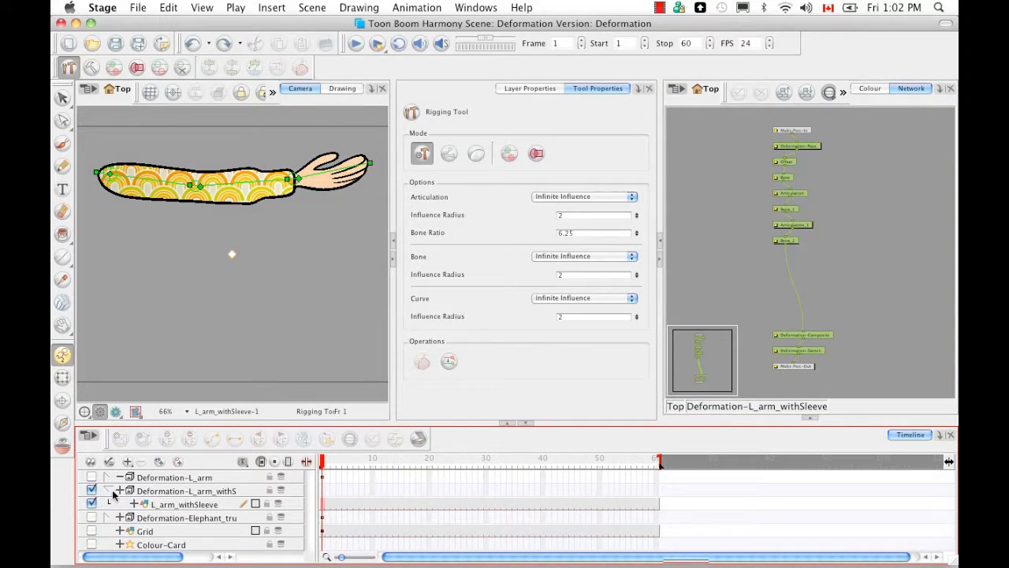
pyautogui.click(120, 491)
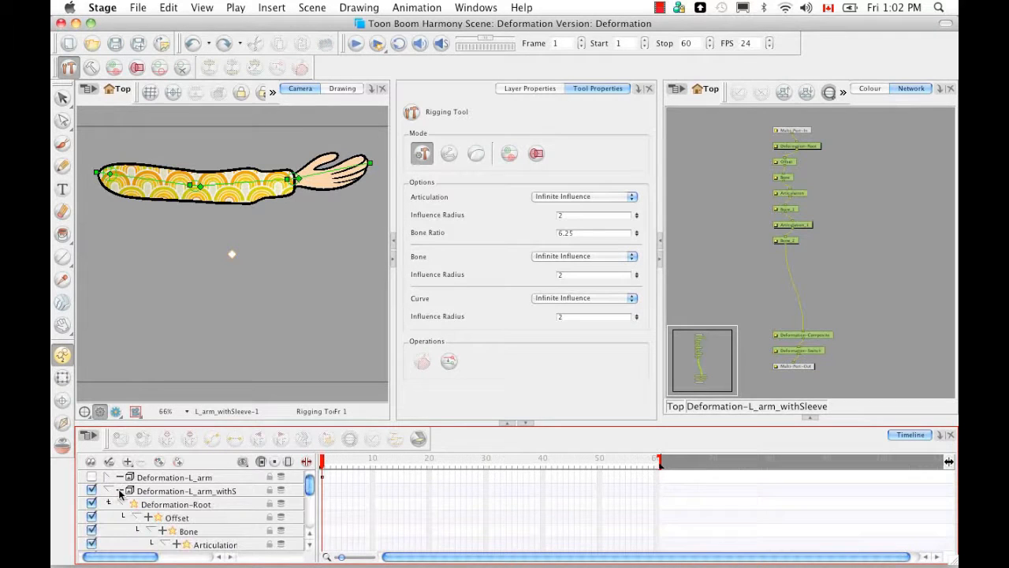
pyautogui.moveTo(310, 485)
pyautogui.mouseDown()
pyautogui.moveTo(310, 514)
pyautogui.moveTo(310, 483)
pyautogui.mouseUp()
pyautogui.scroll(-10, 307, 536)
pyautogui.moveTo(149, 558); pyautogui.dragTo(235, 557)
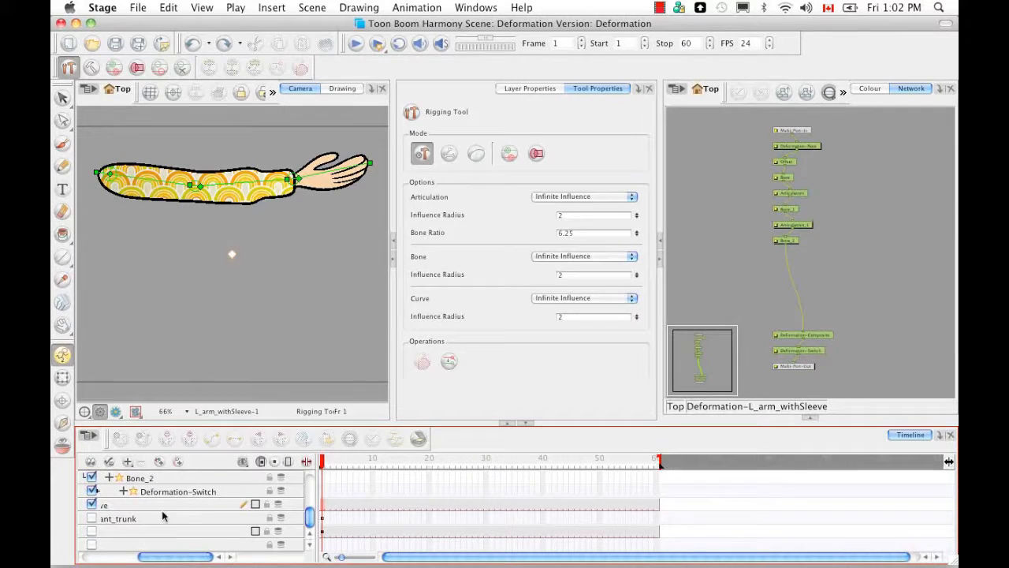
pyautogui.moveTo(204, 557); pyautogui.dragTo(142, 559)
pyautogui.moveTo(310, 523); pyautogui.dragTo(309, 482)
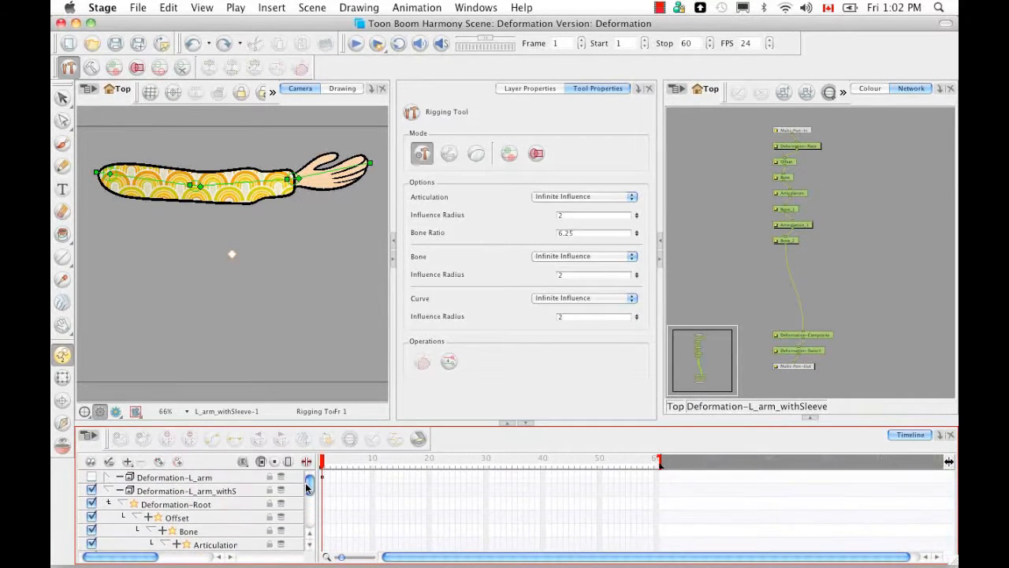
pyautogui.click(110, 492)
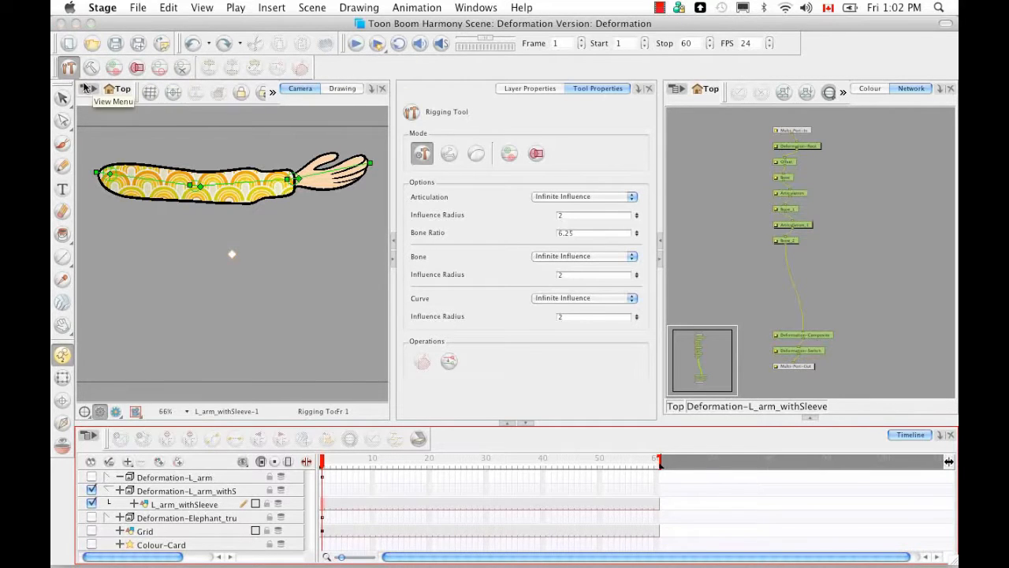
# - Show the regions of influence and set the influence type of the chain's first Bone module to Elliptic
pyautogui.click(536, 154)
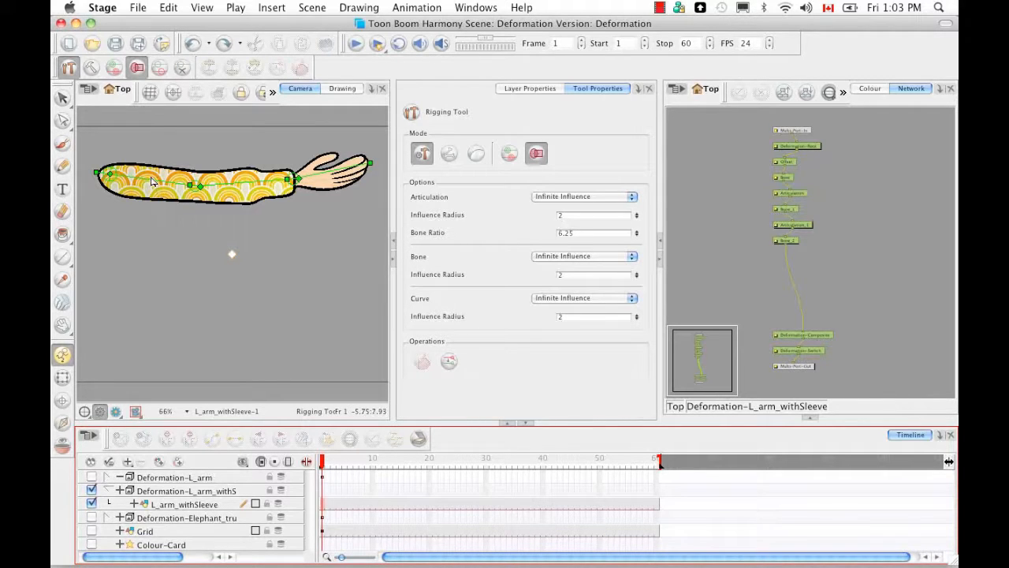
pyautogui.click(787, 177)
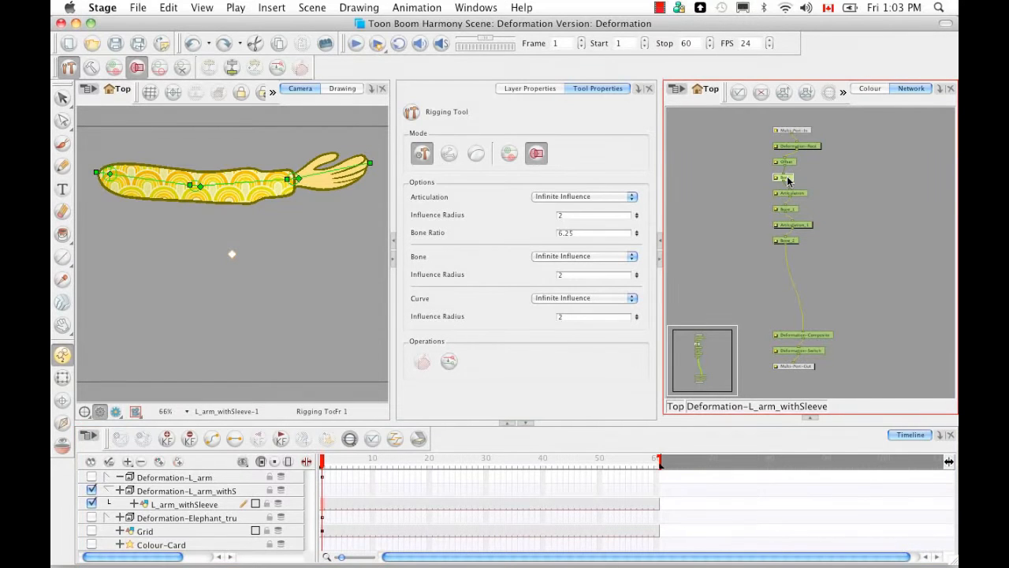
pyautogui.click(539, 88)
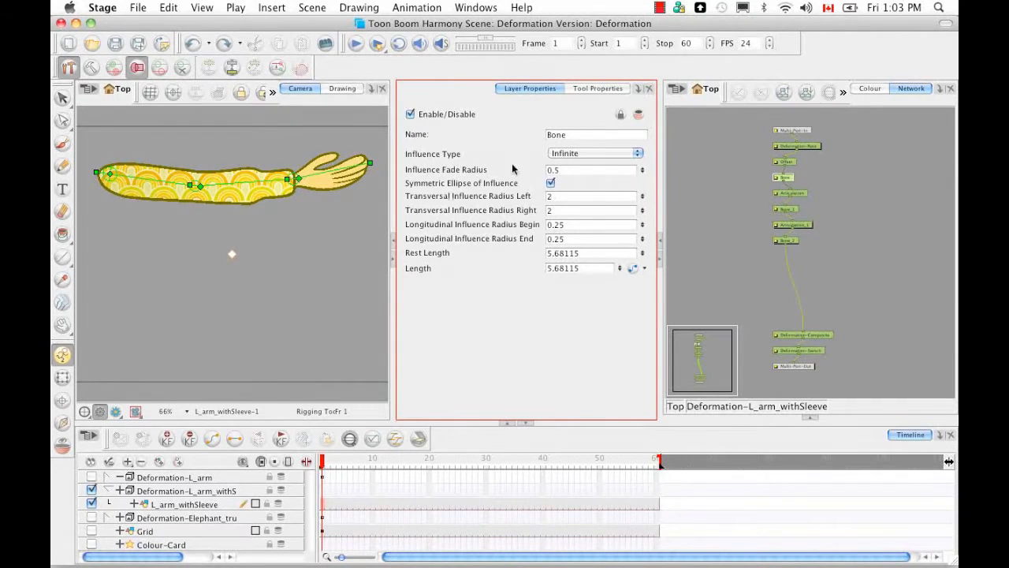
pyautogui.click(639, 154)
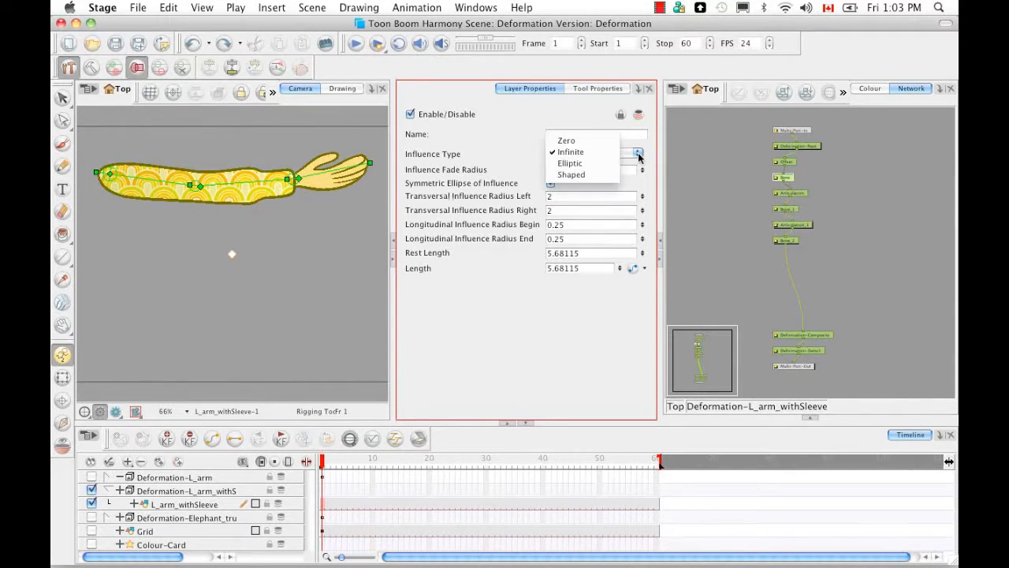
pyautogui.click(589, 169)
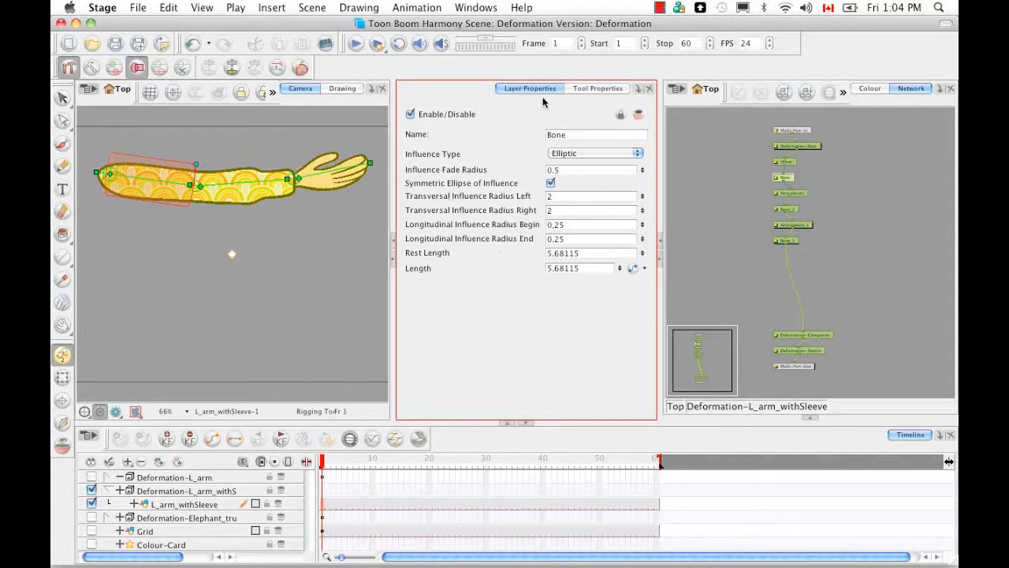
pyautogui.doubleClick(777, 180)
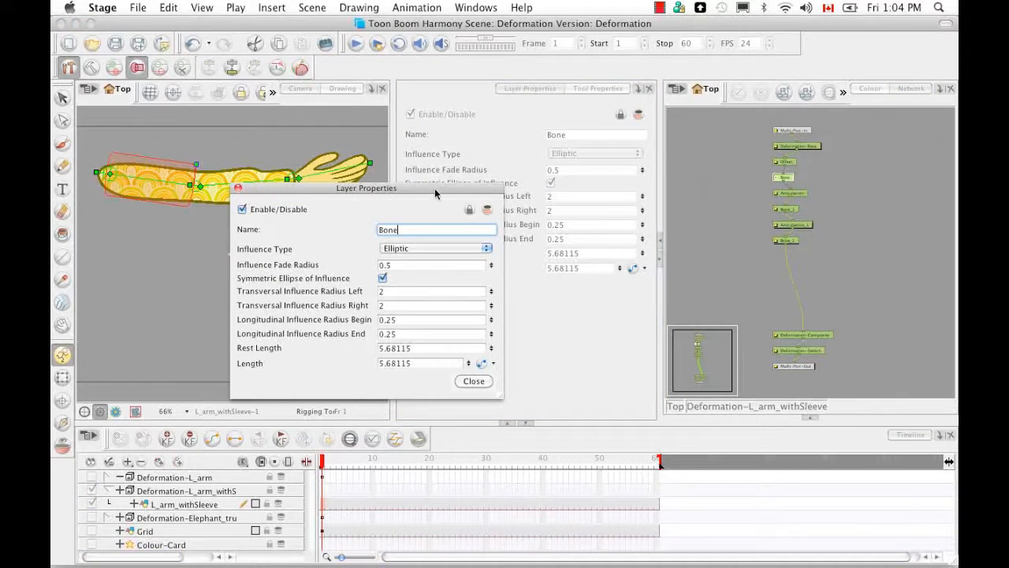
pyautogui.click(477, 384)
# - Set the Rigging tool's default influence for articulations to Elliptic Influence
pyautogui.click(584, 89)
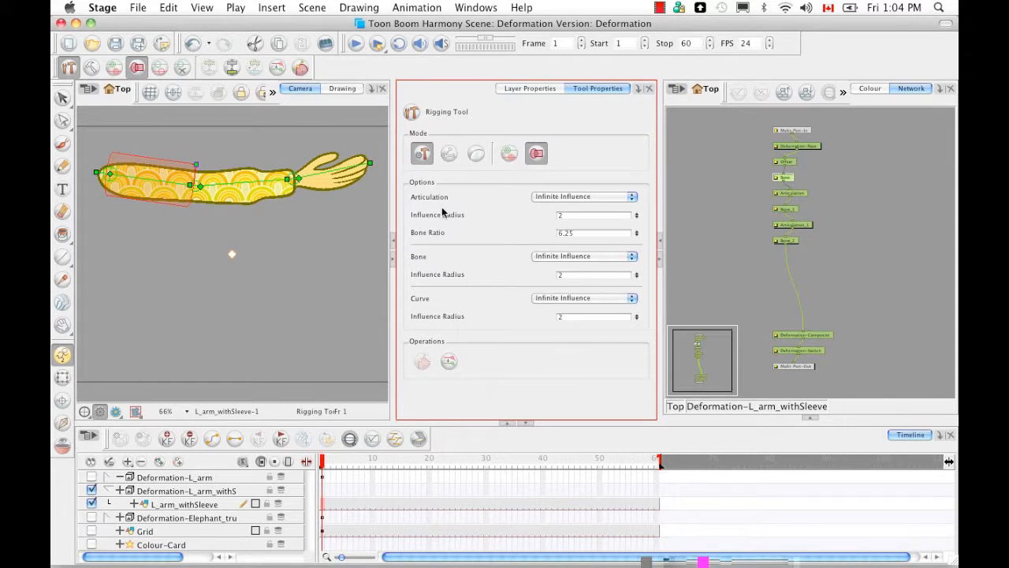
pyautogui.click(634, 201)
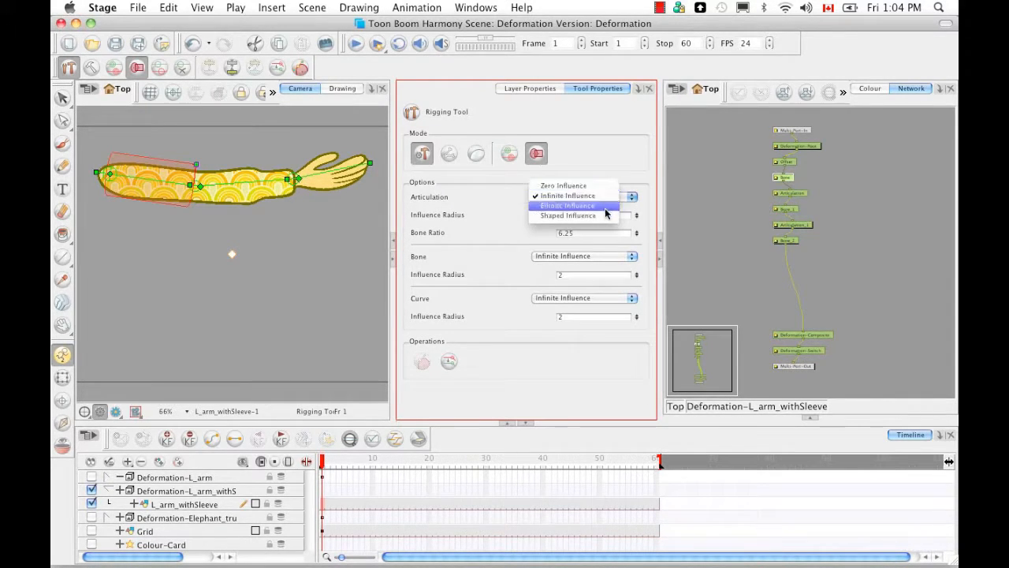
pyautogui.click(642, 188)
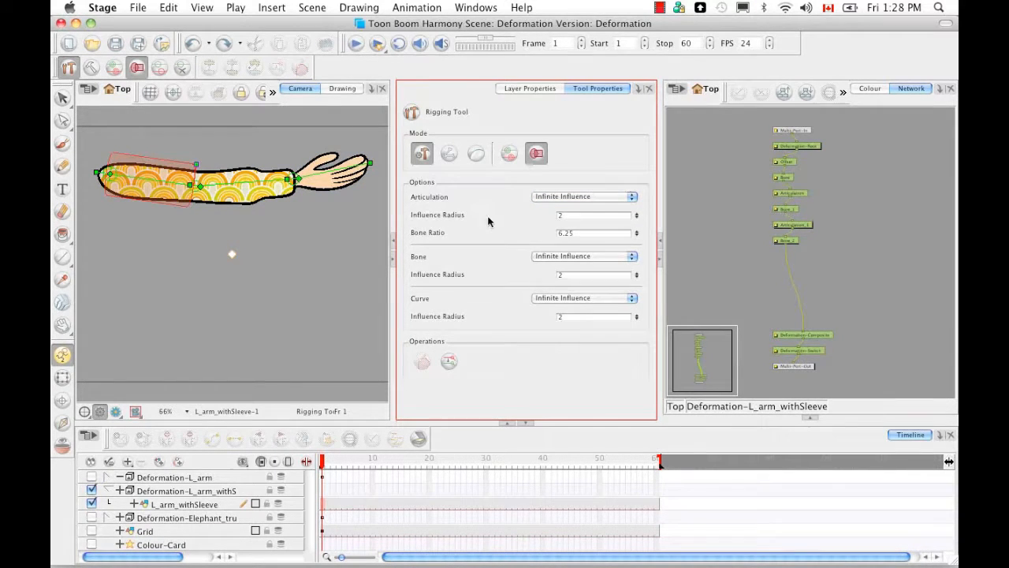
pyautogui.click(631, 196)
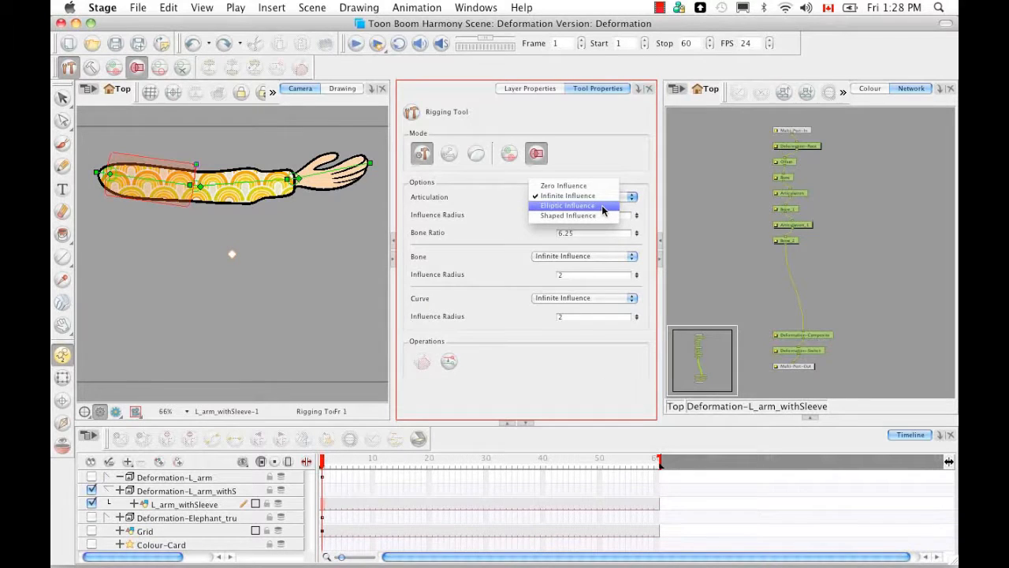
pyautogui.click(604, 206)
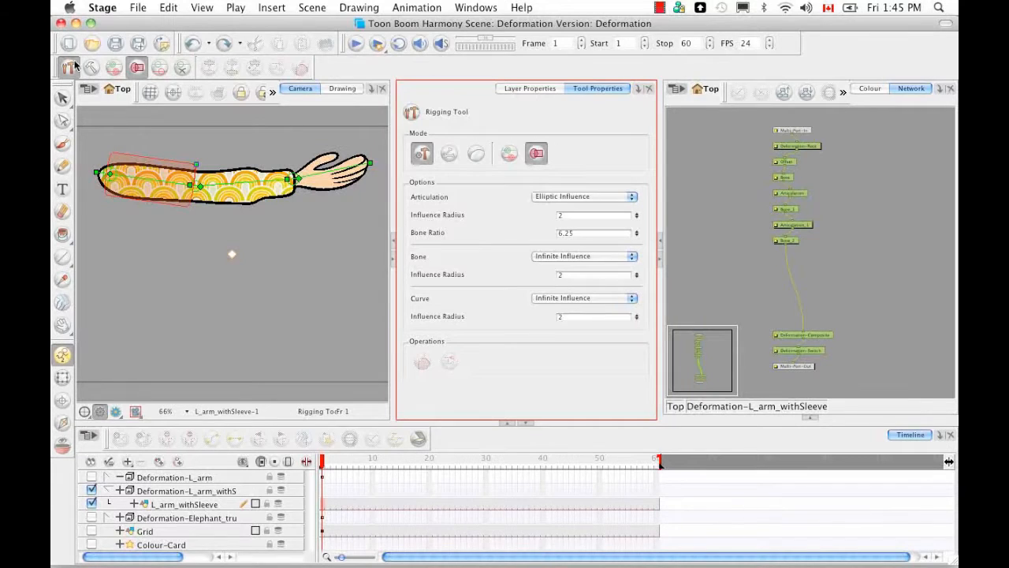
# - Display the chain's setup controls with the Rigging tool active and hide the regions of influence
pyautogui.click(63, 189)
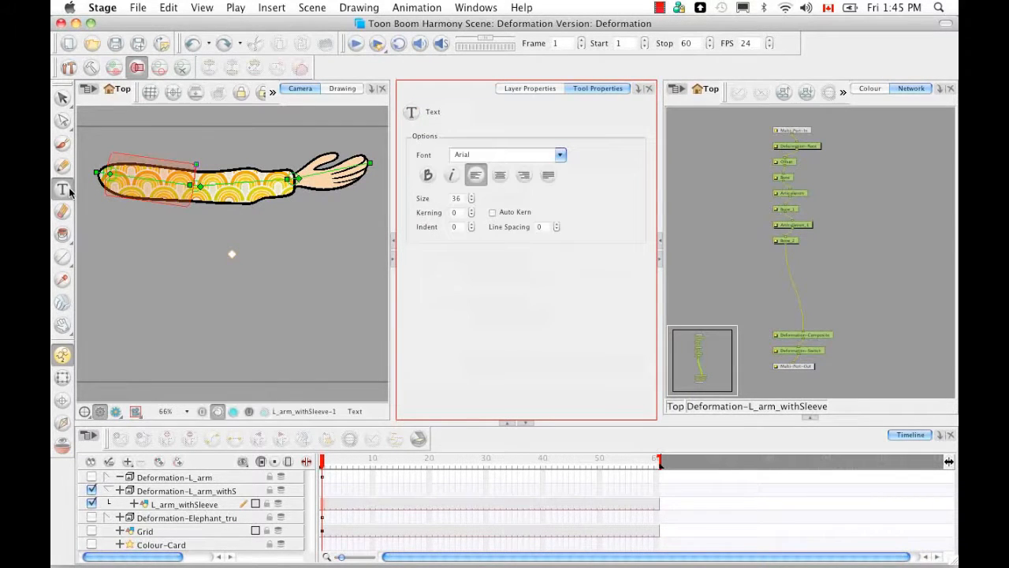
pyautogui.click(63, 377)
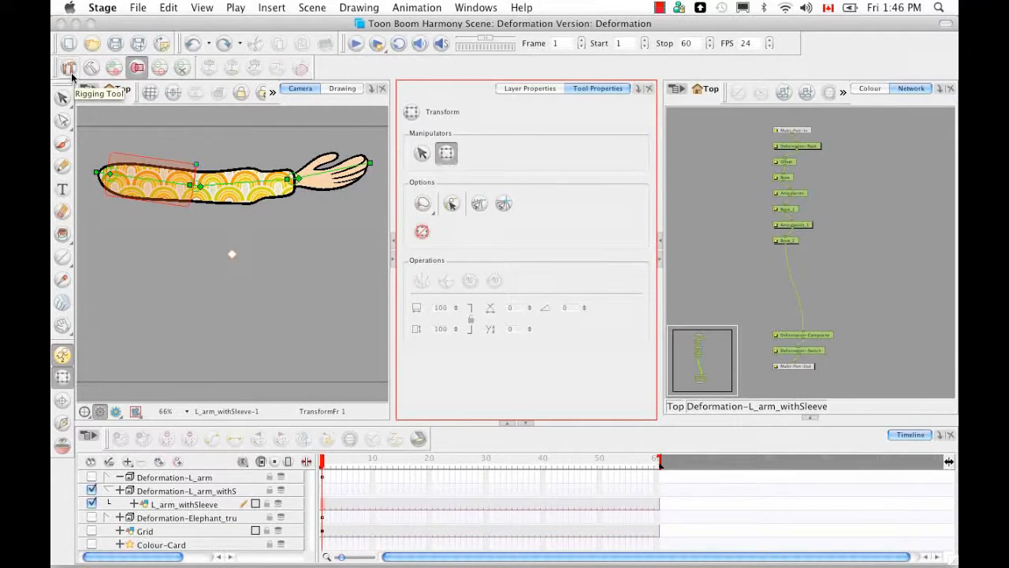
pyautogui.click(135, 67)
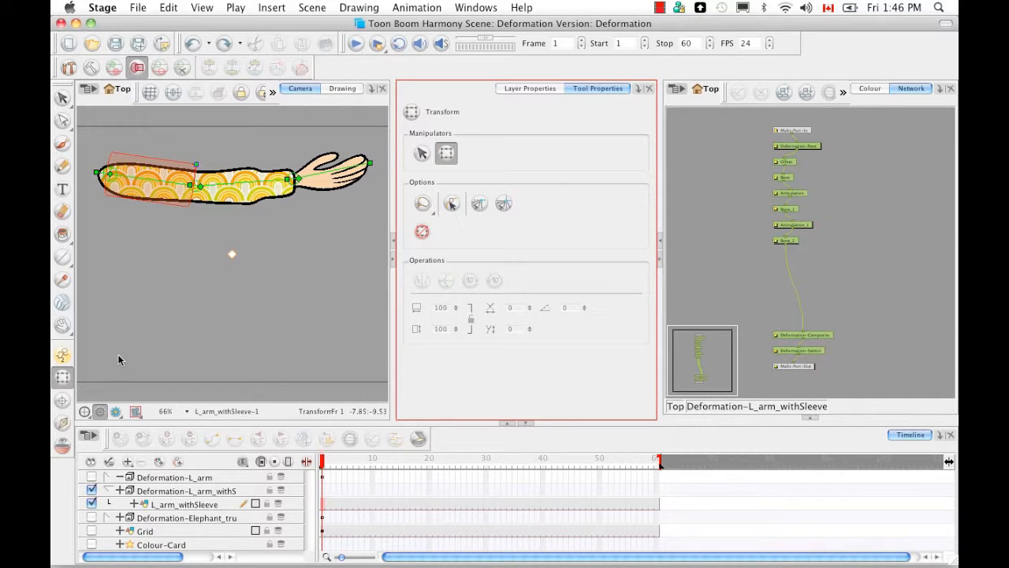
pyautogui.click(91, 67)
pyautogui.click(69, 67)
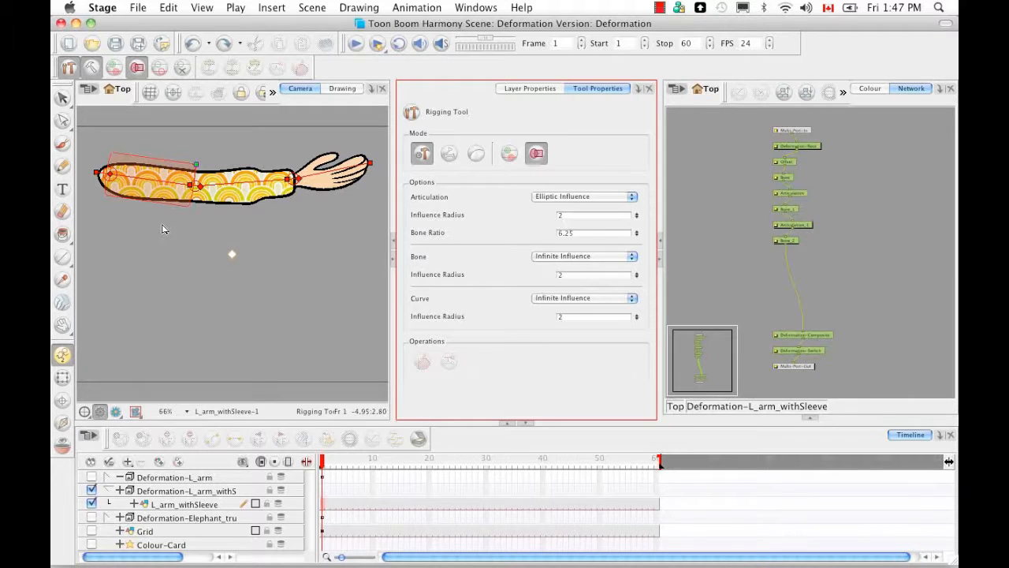
pyautogui.click(139, 68)
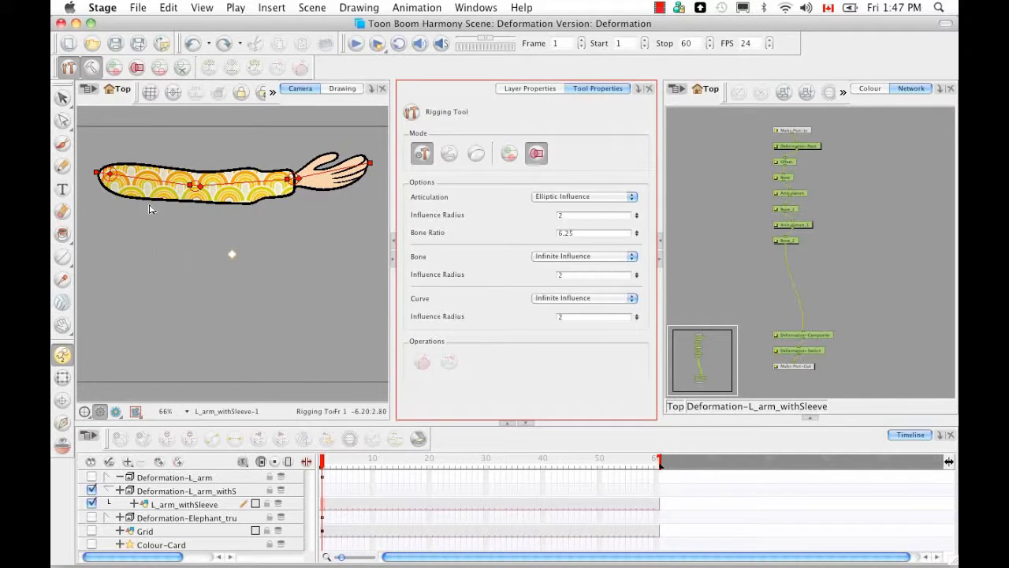
# - Shift the chain's Offset point at the shoulder slightly downward with the Transform tool
pyautogui.click(112, 177)
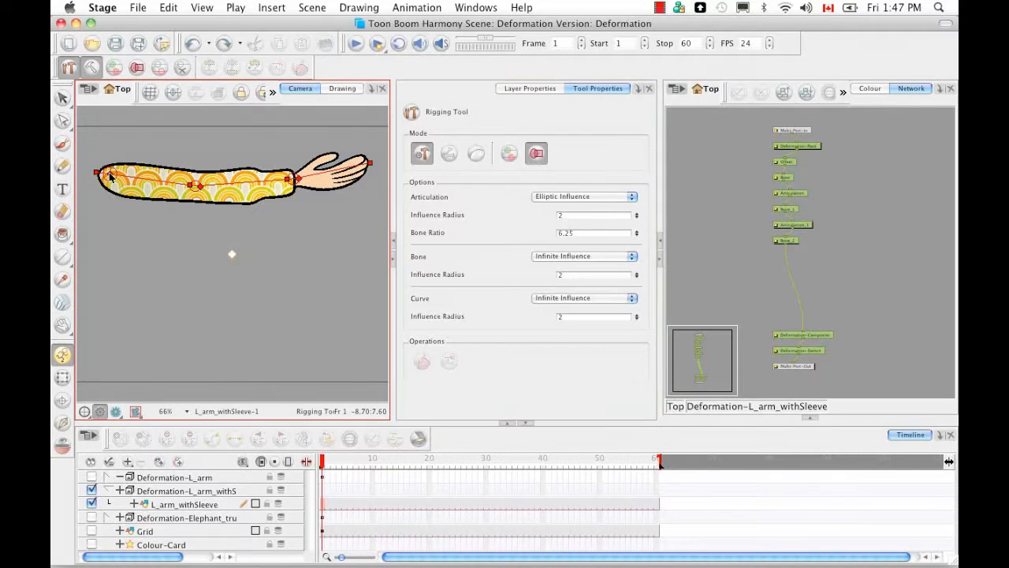
pyautogui.click(63, 379)
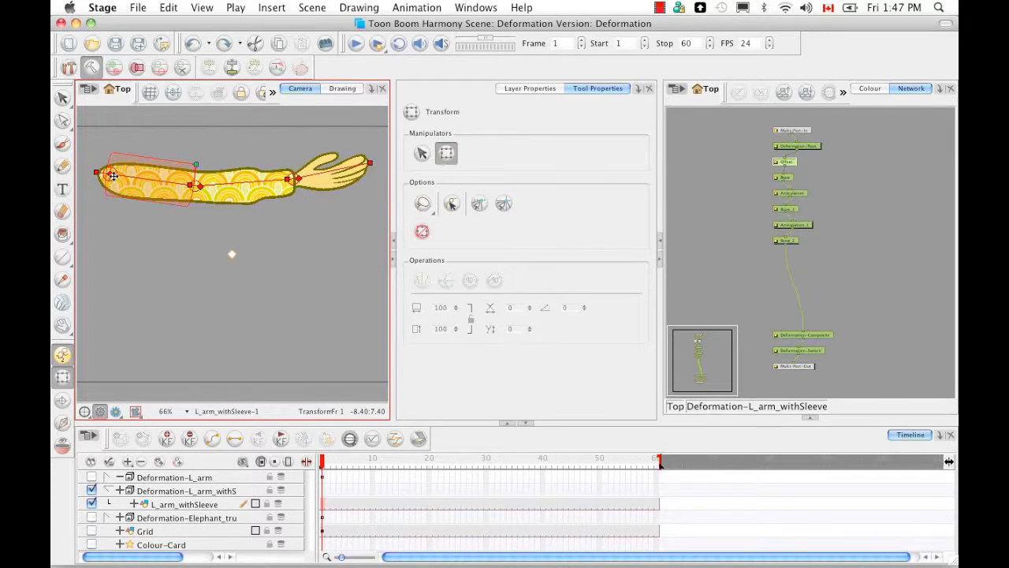
pyautogui.moveTo(108, 174); pyautogui.dragTo(110, 177)
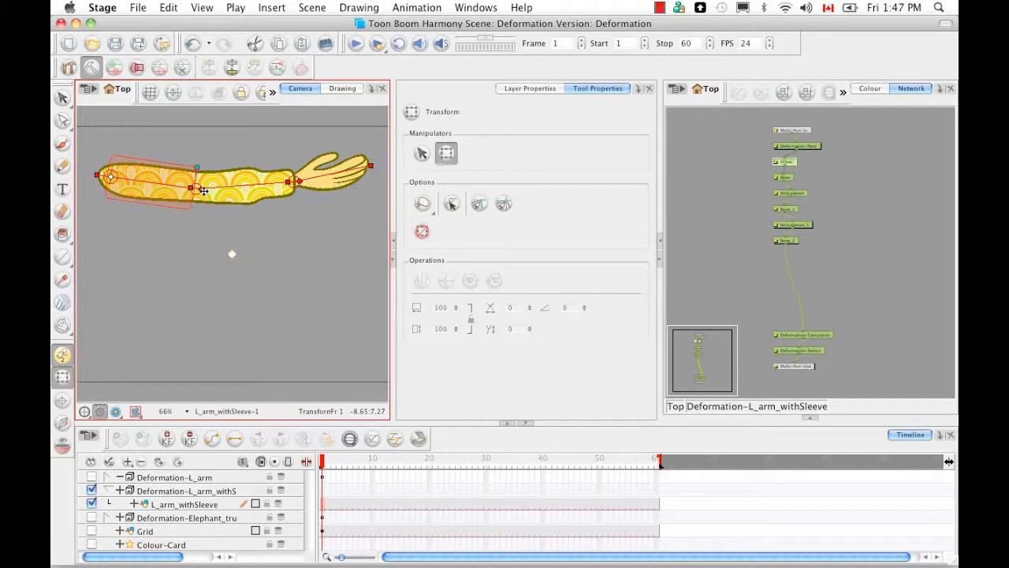
# - Adjust the upper-arm bone's end and the forearm bone's start around the elbow articulation, undoing the first attempt
pyautogui.click(200, 187)
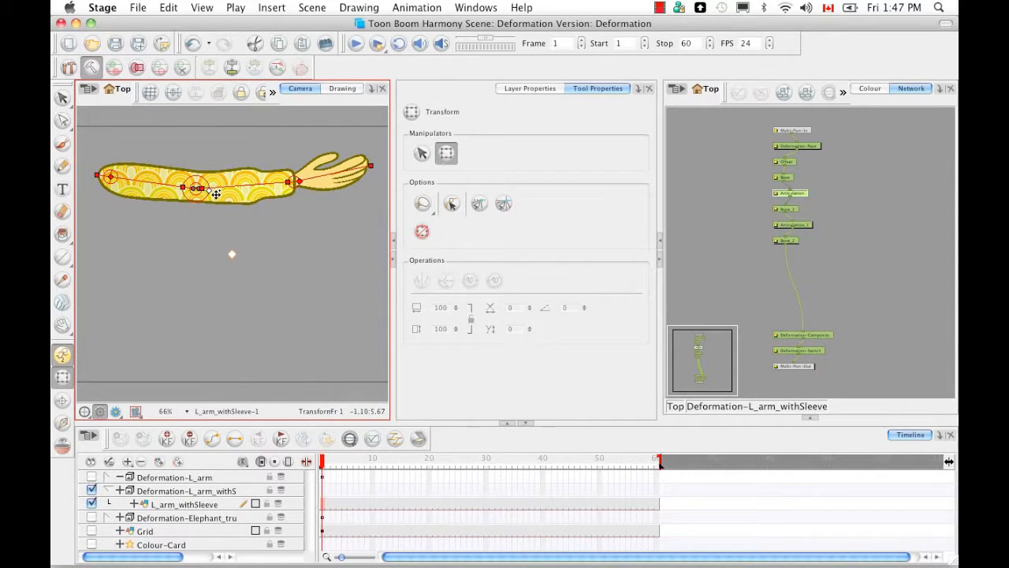
pyautogui.press('super+z')
pyautogui.click(183, 186)
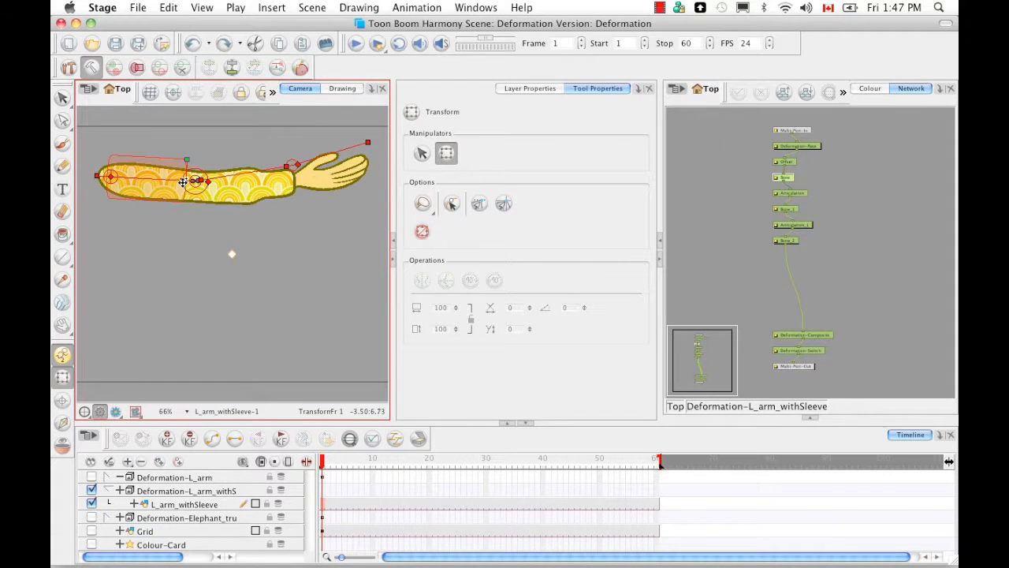
pyautogui.moveTo(181, 187); pyautogui.dragTo(181, 188)
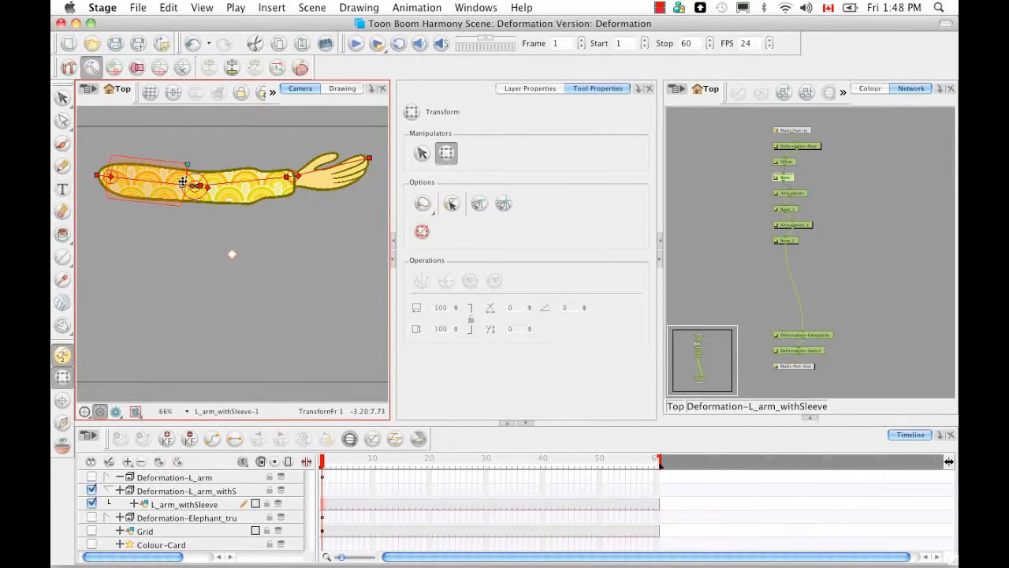
pyautogui.moveTo(202, 187); pyautogui.dragTo(220, 185)
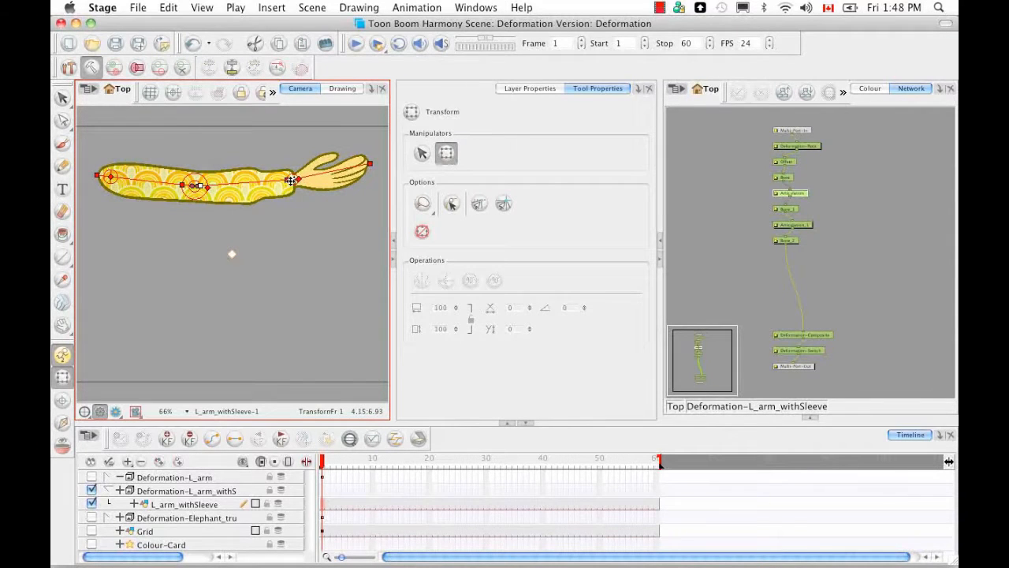
# - Move the forearm bone's end onto the sleeve cuff and pull the last bone's tip back within the fingertips
pyautogui.moveTo(288, 179); pyautogui.dragTo(295, 179)
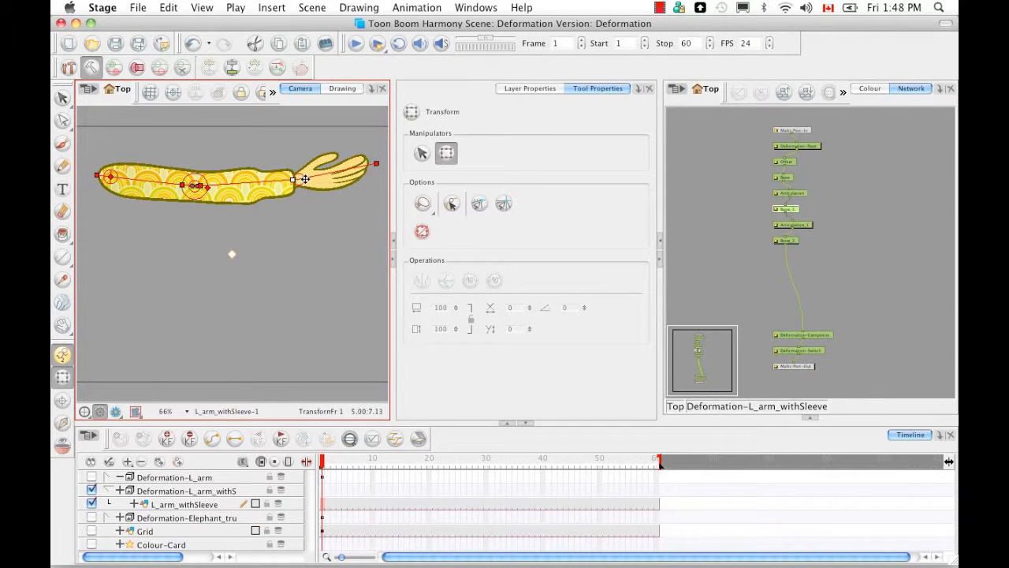
pyautogui.click(377, 163)
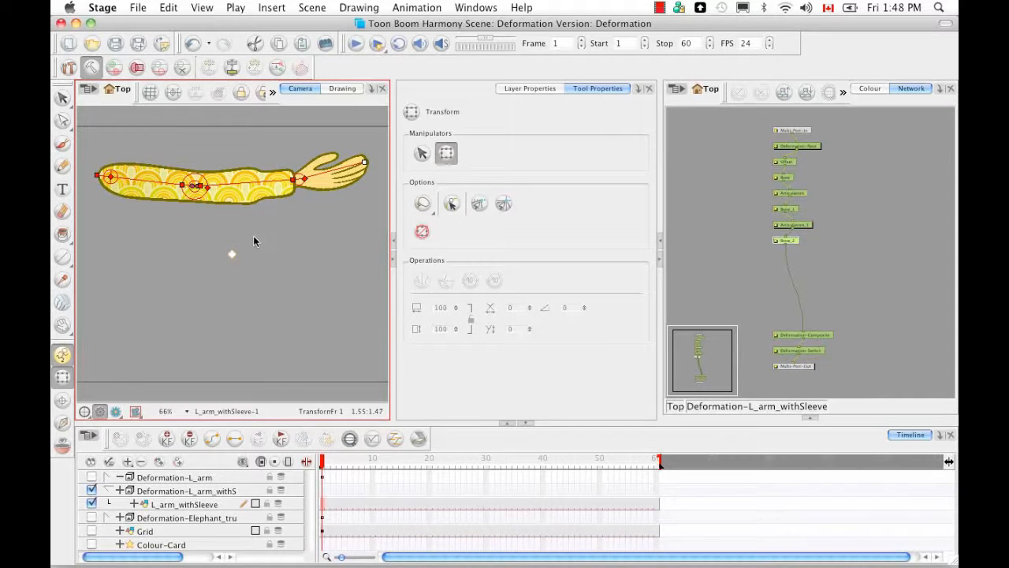
# - Copy the Deformation-L_arm_withSleeve chain's resting position to its current pose, showing the deformation controls and hiding the setup controls
pyautogui.click(113, 68)
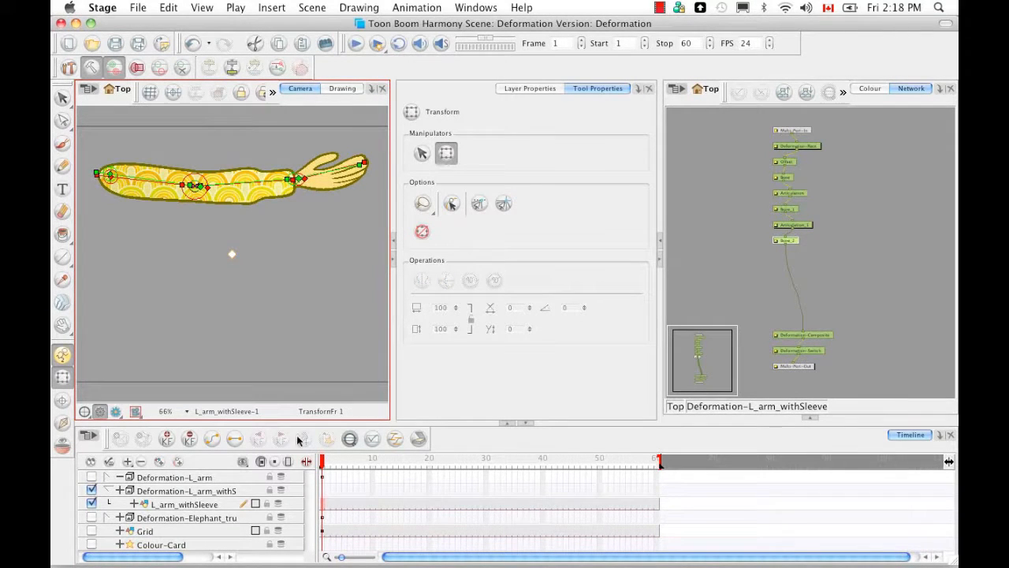
pyautogui.click(195, 495)
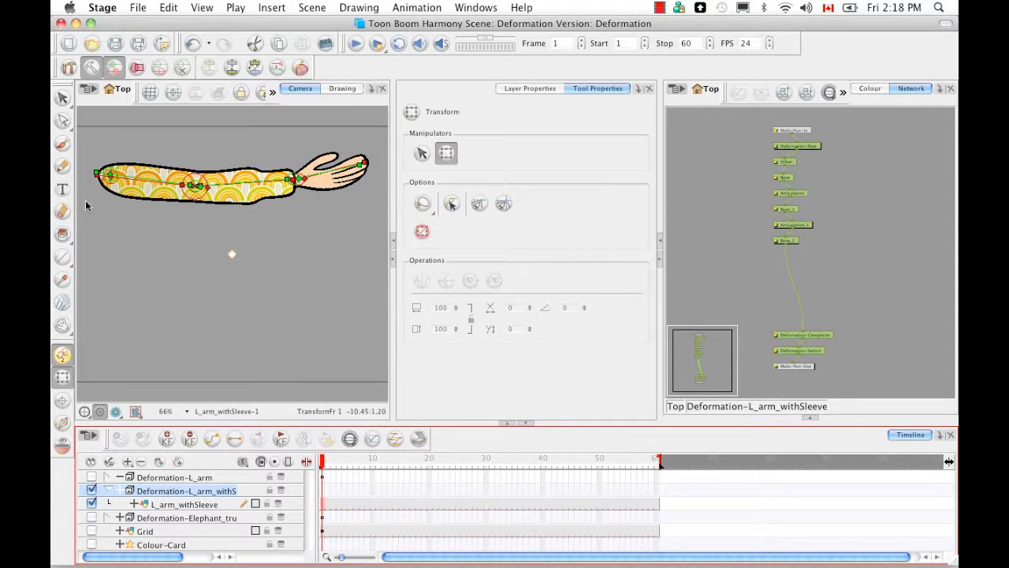
pyautogui.click(114, 67)
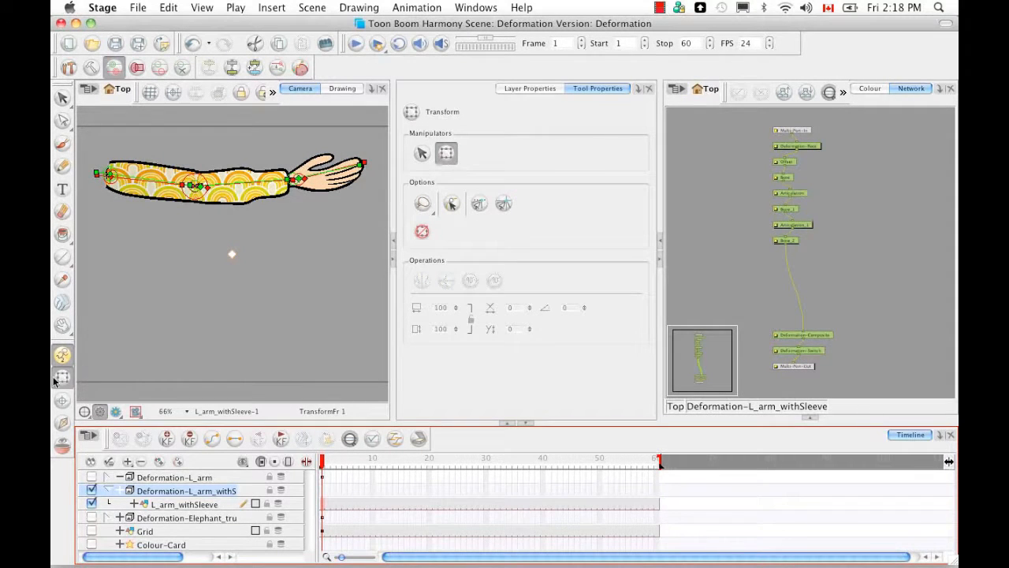
pyautogui.click(276, 68)
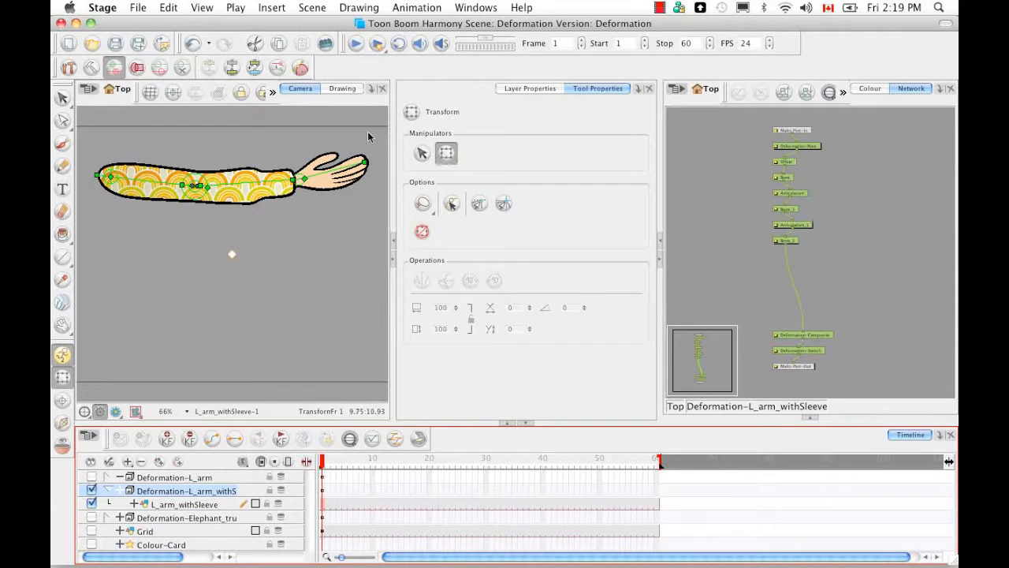
# - Compare the arm's deformation and setup controls by toggling their display, ending with only the deformation controls shown
pyautogui.click(116, 69)
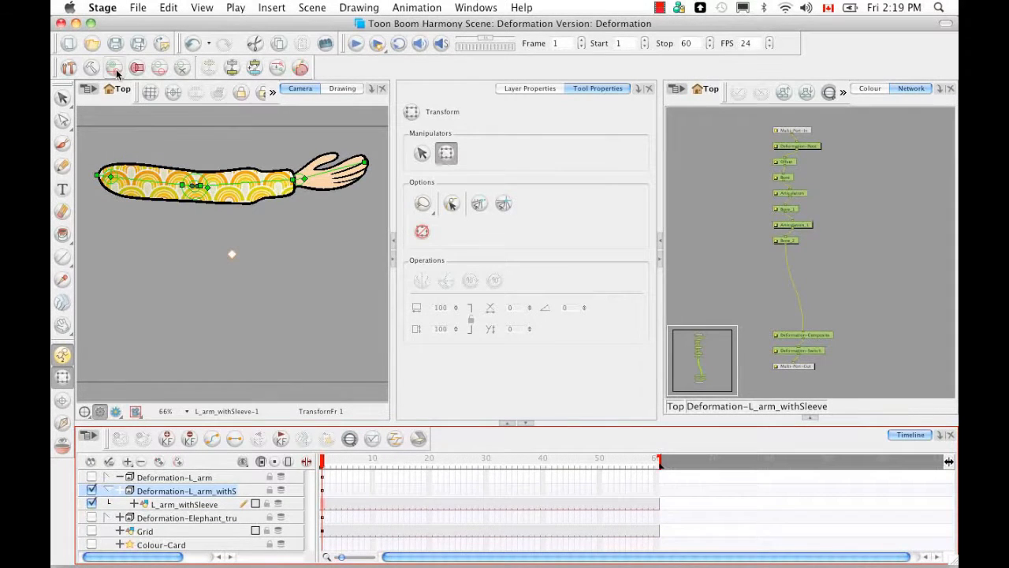
pyautogui.click(116, 70)
pyautogui.click(91, 68)
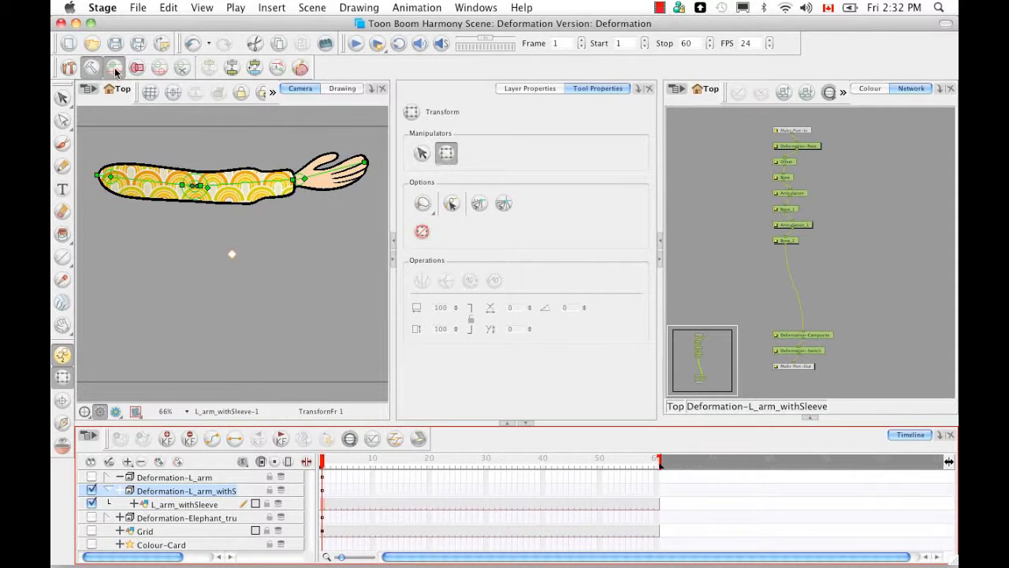
pyautogui.click(114, 69)
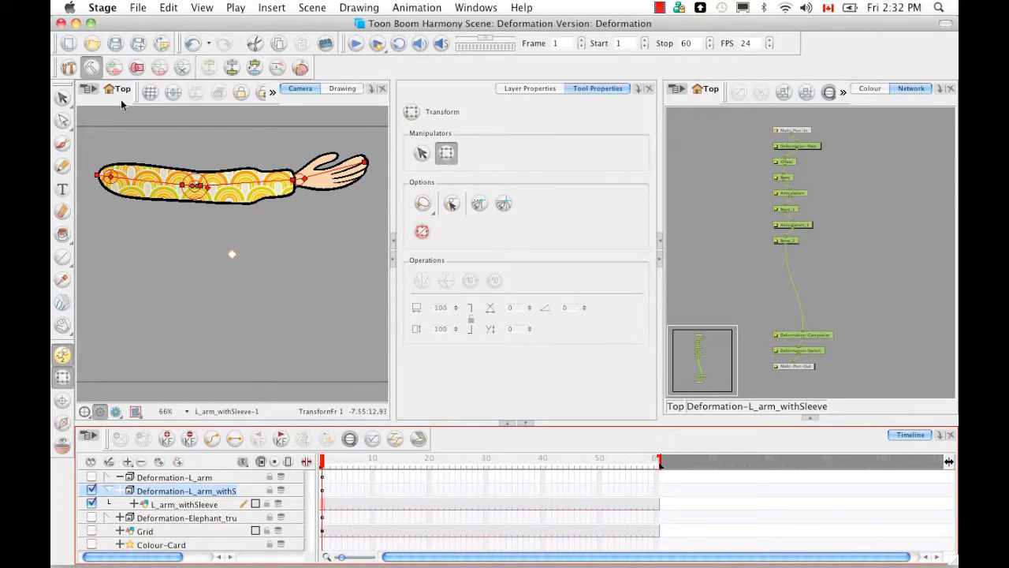
pyautogui.click(114, 69)
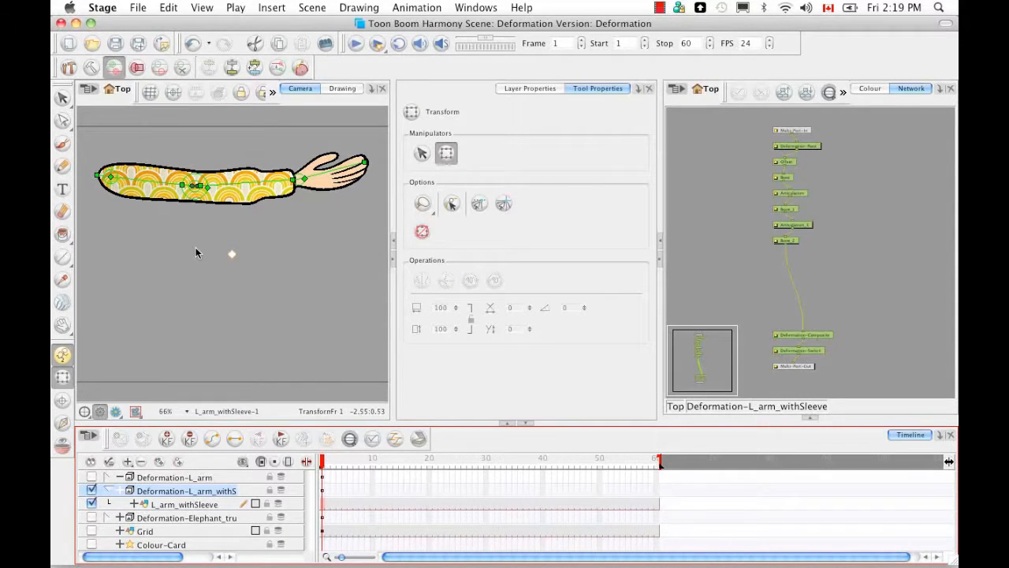
# - Activate the Rigging tool, clear the layer selection, and switch to the Select tool
pyautogui.click(68, 68)
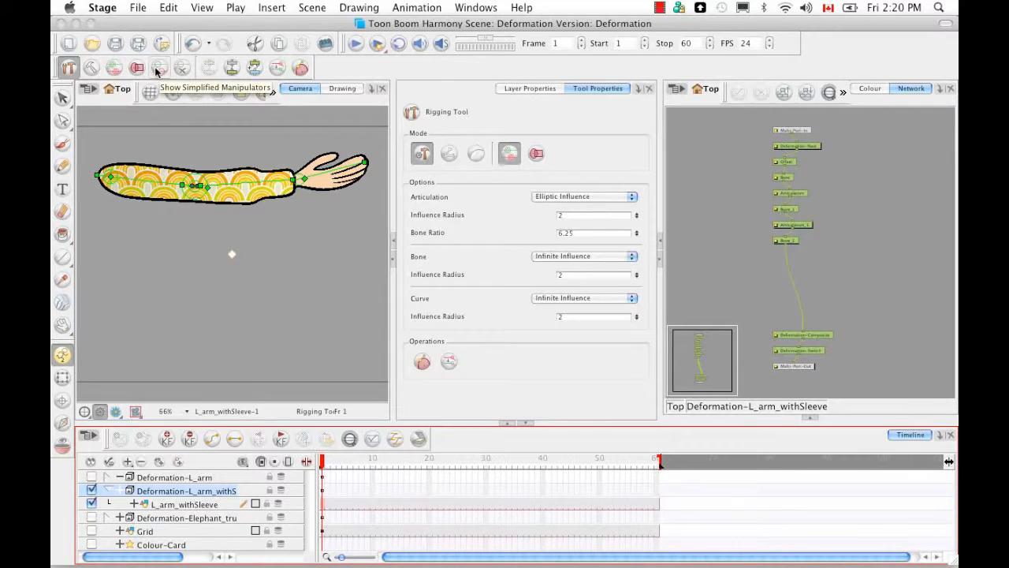
pyautogui.click(83, 156)
pyautogui.click(62, 99)
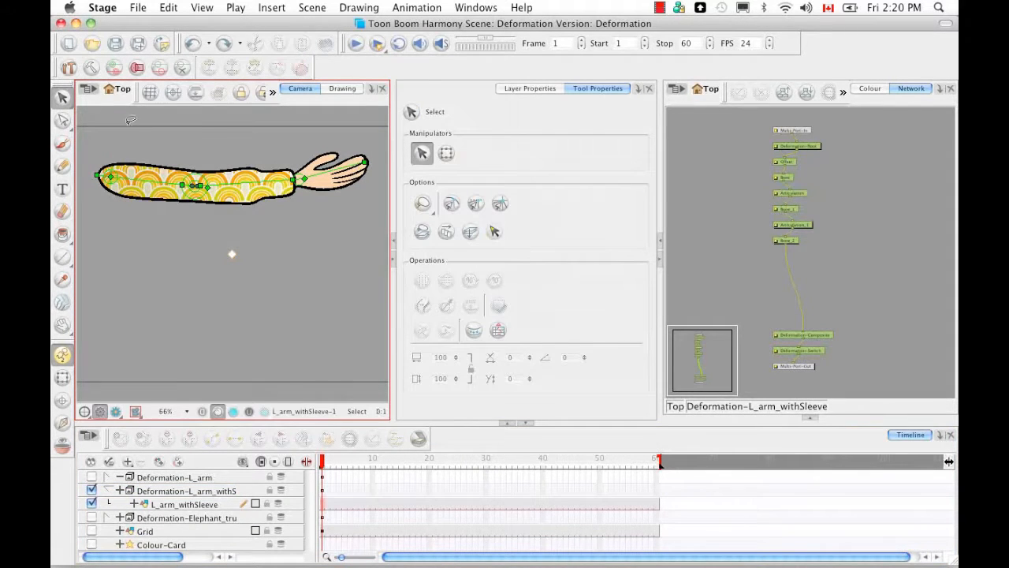
# - Switch the elbow articulation to its simplified manipulators, select the L_arm_withSleeve drawing, and activate the Transform tool
pyautogui.press('2')
pyautogui.press('2')
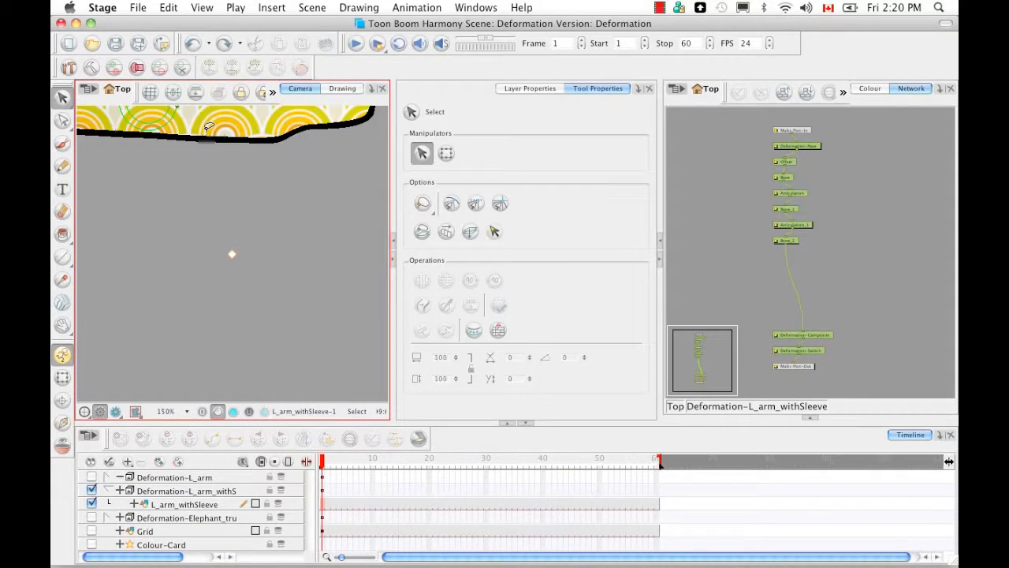
pyautogui.moveTo(189, 158); pyautogui.dragTo(271, 295)
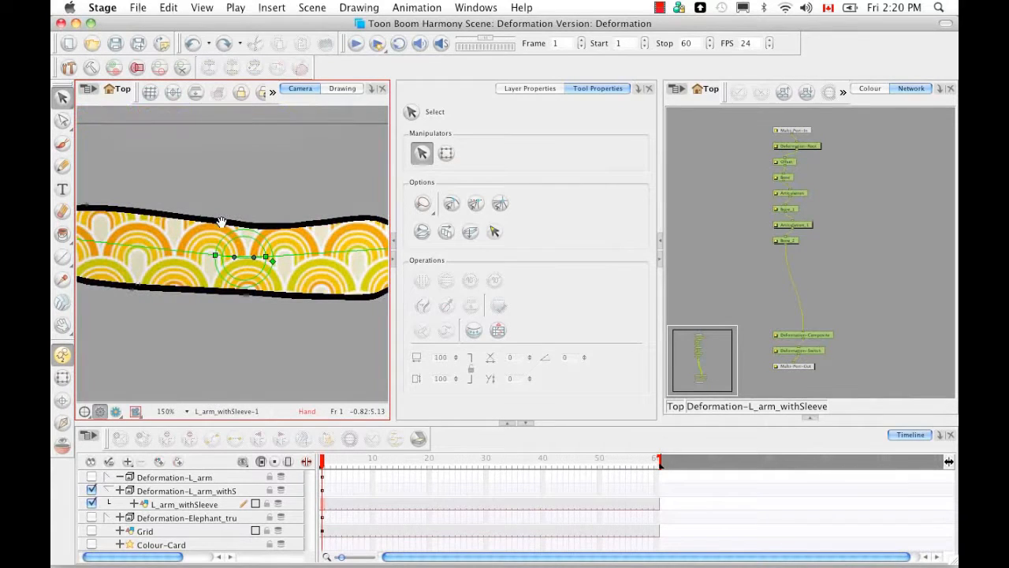
pyautogui.moveTo(221, 223); pyautogui.dragTo(187, 204)
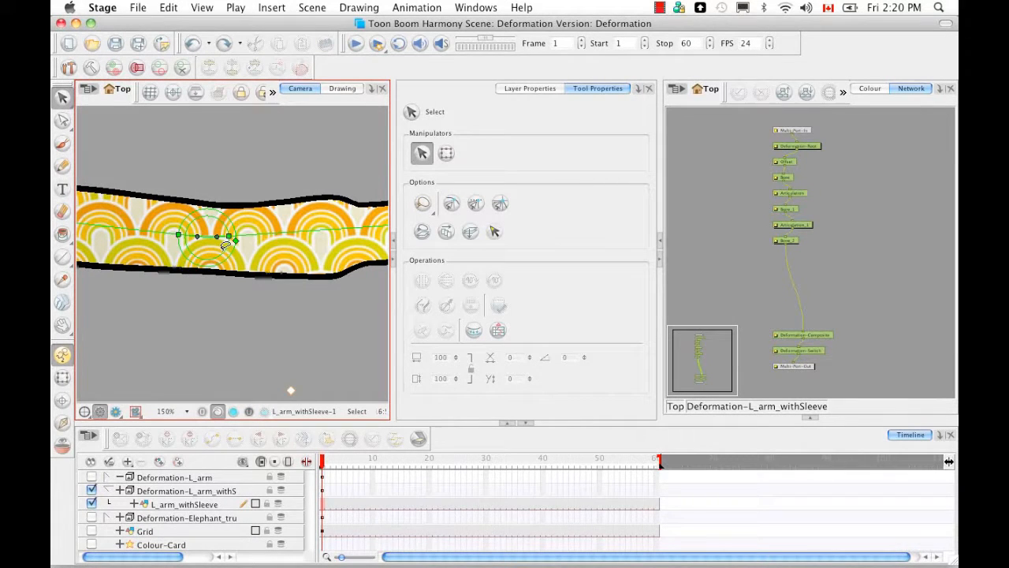
pyautogui.click(160, 69)
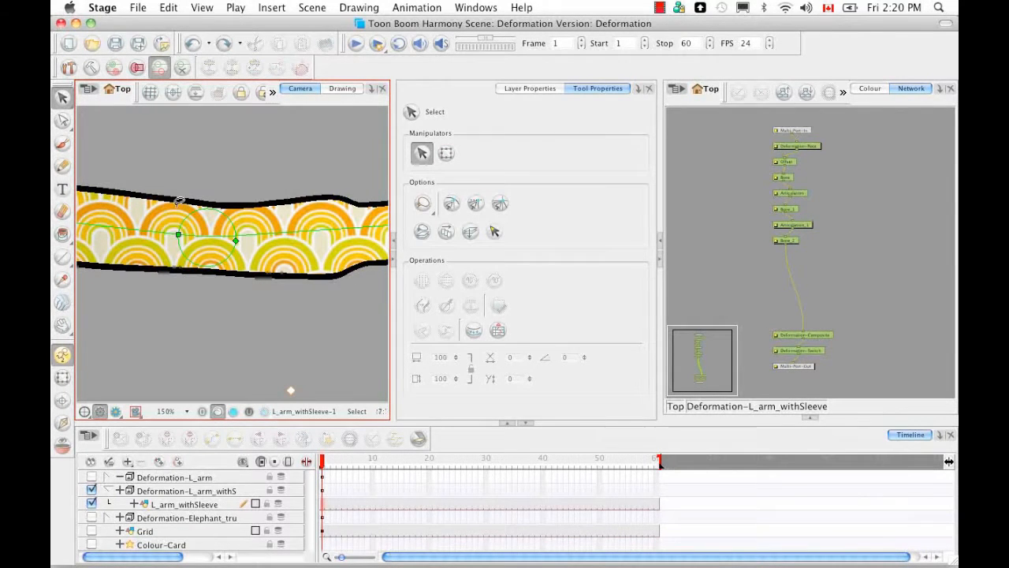
pyautogui.click(236, 246)
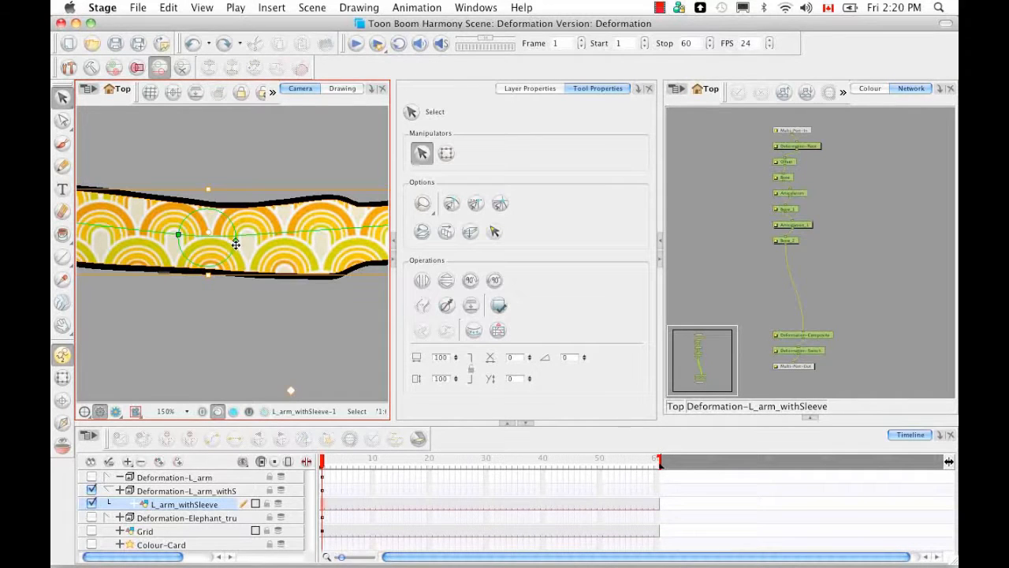
pyautogui.click(63, 377)
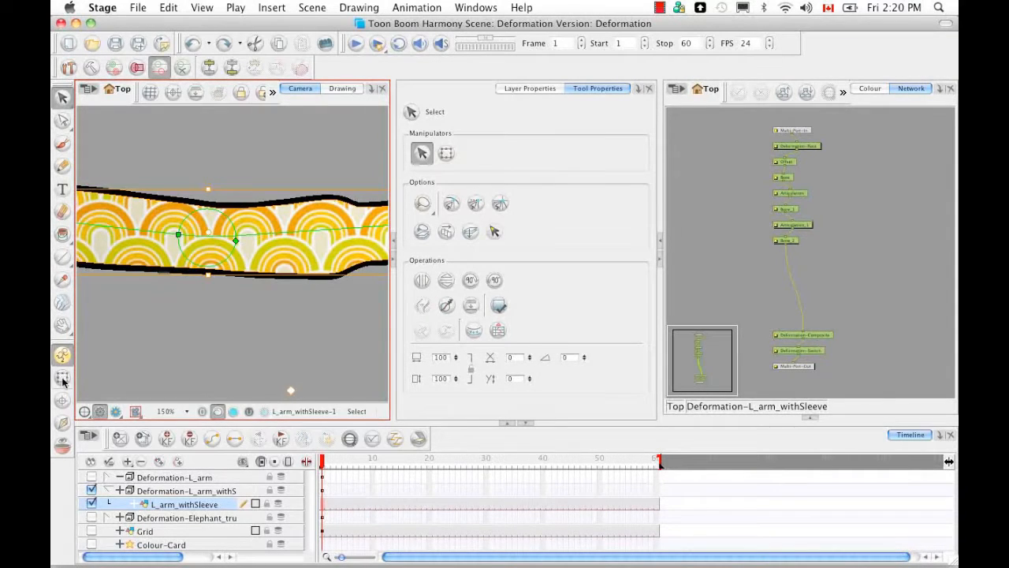
# - Try moving each of the elbow's two simplified control points, undoing each change
pyautogui.click(236, 240)
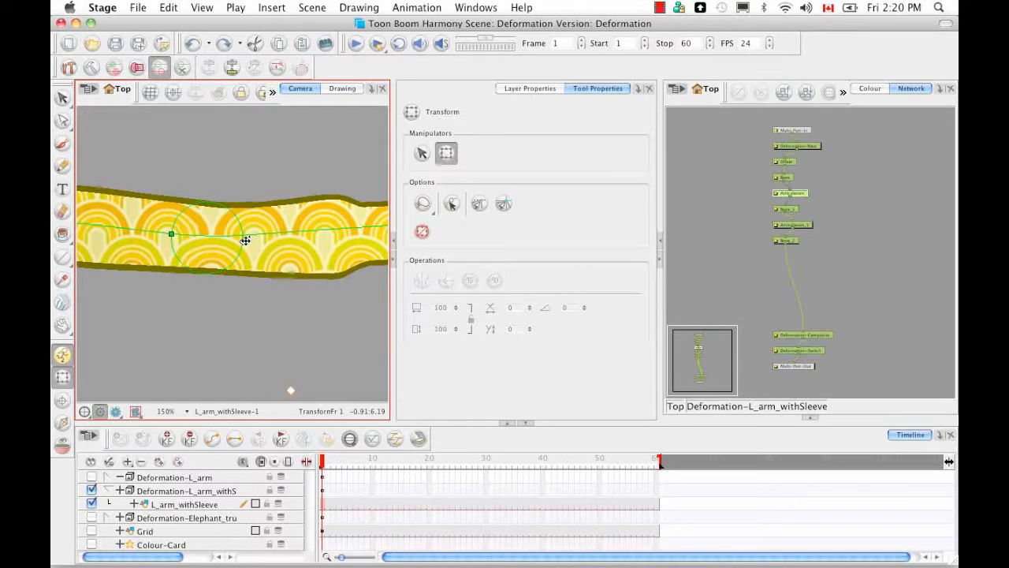
pyautogui.moveTo(226, 239)
pyautogui.mouseDown()
pyautogui.moveTo(265, 249)
pyautogui.moveTo(231, 240)
pyautogui.mouseUp()
pyautogui.press('super+z')
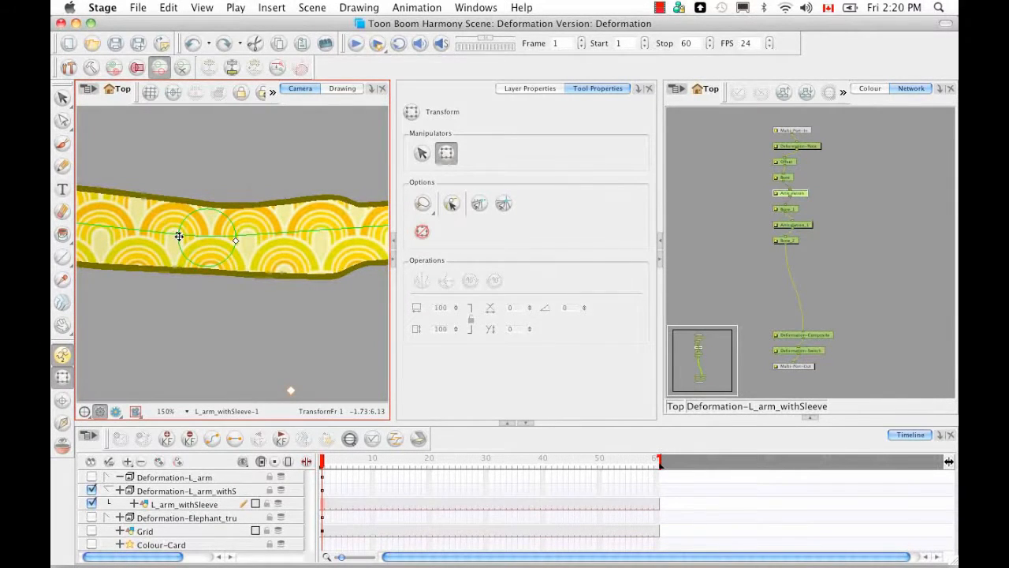
pyautogui.moveTo(179, 237); pyautogui.dragTo(230, 241)
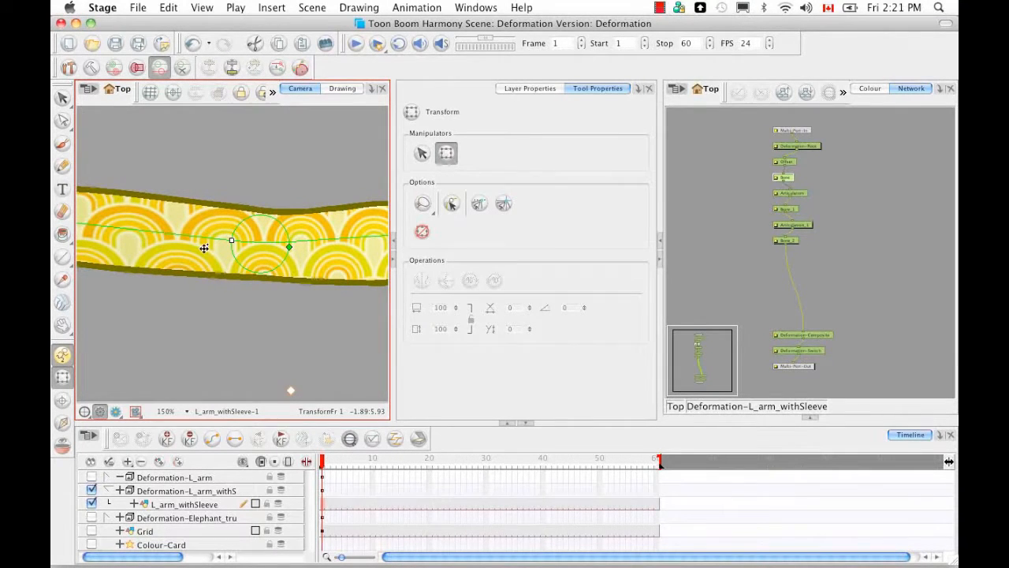
pyautogui.press('super+z')
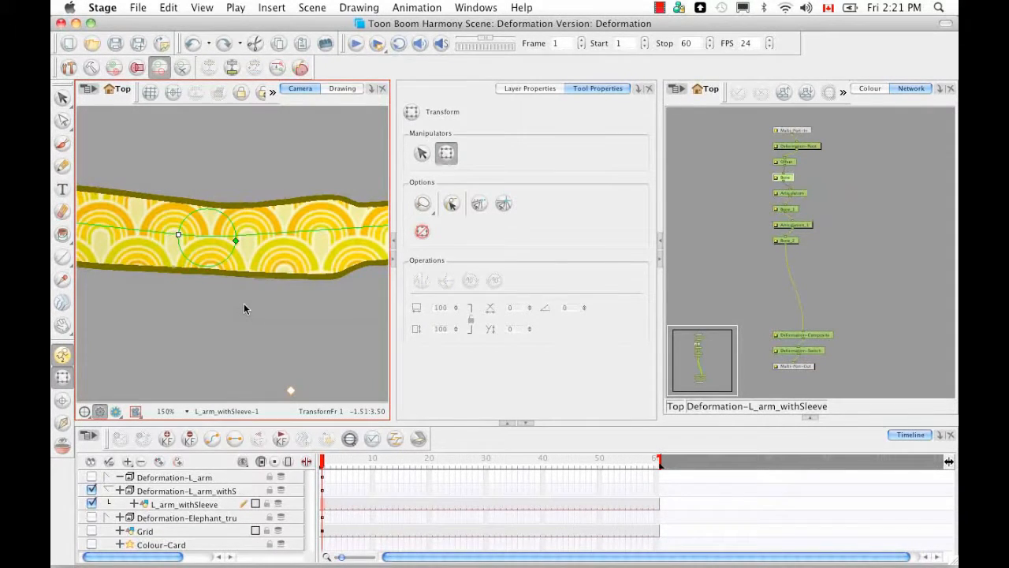
# - Restore the full elbow manipulators, test bending the forearm and adjusting the articulation's bias, undoing each change, and clear the selection
pyautogui.click(159, 69)
pyautogui.moveTo(229, 234)
pyautogui.mouseDown()
pyautogui.moveTo(217, 218)
pyautogui.moveTo(227, 248)
pyautogui.mouseUp()
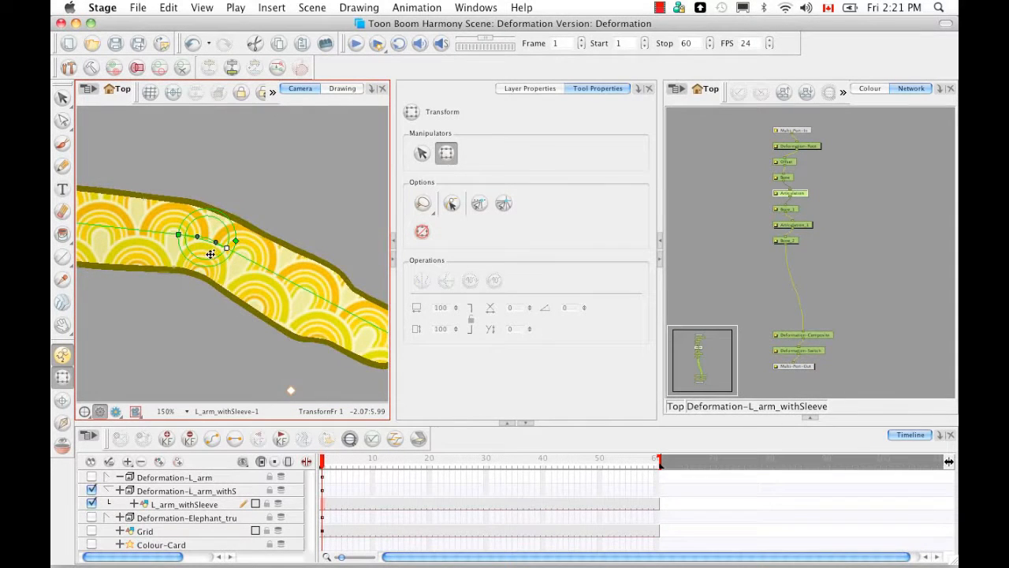
pyautogui.press('super+z')
pyautogui.moveTo(185, 235)
pyautogui.mouseDown()
pyautogui.moveTo(225, 235)
pyautogui.moveTo(194, 234)
pyautogui.mouseUp()
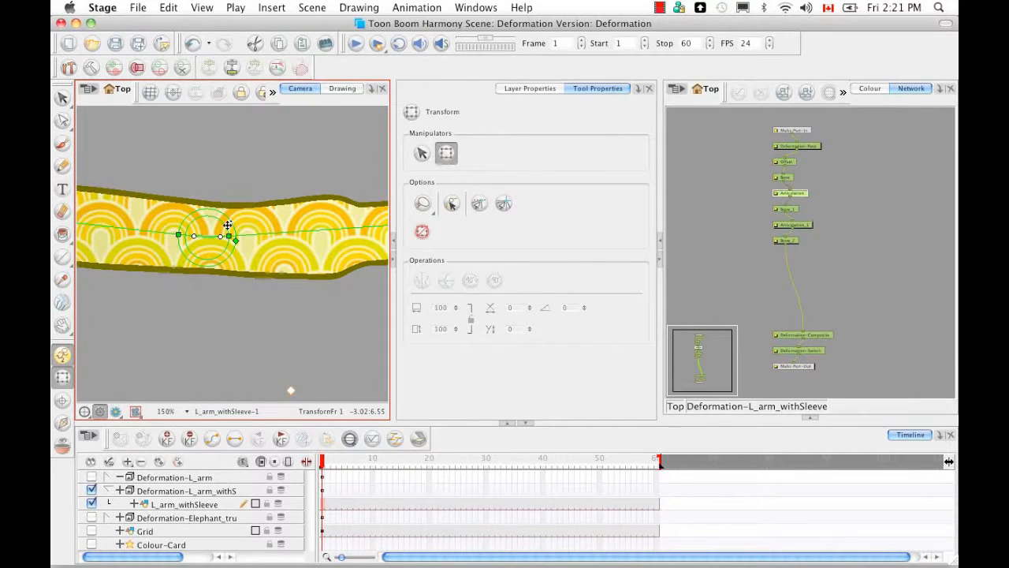
pyautogui.press('super+z')
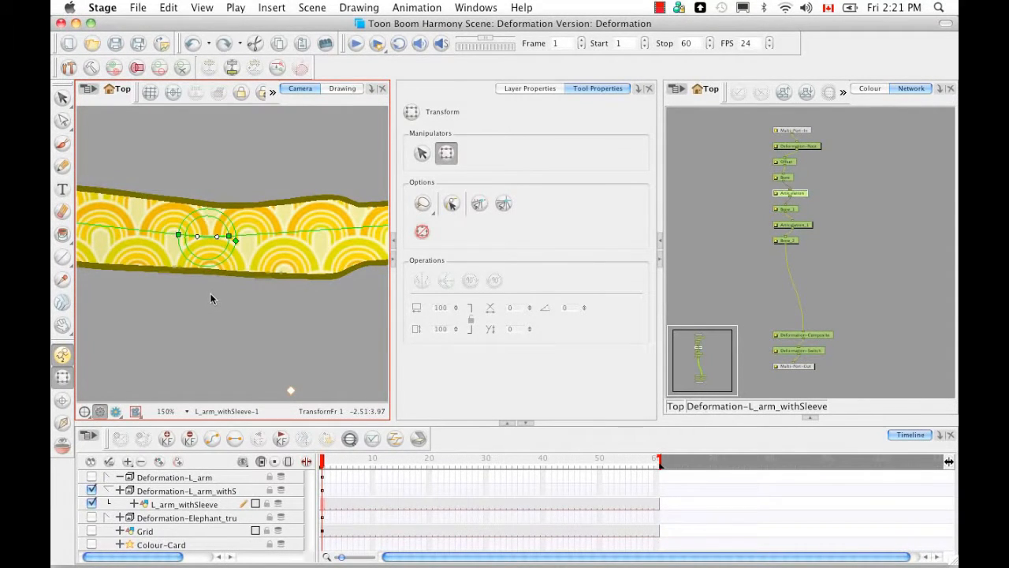
pyautogui.click(210, 295)
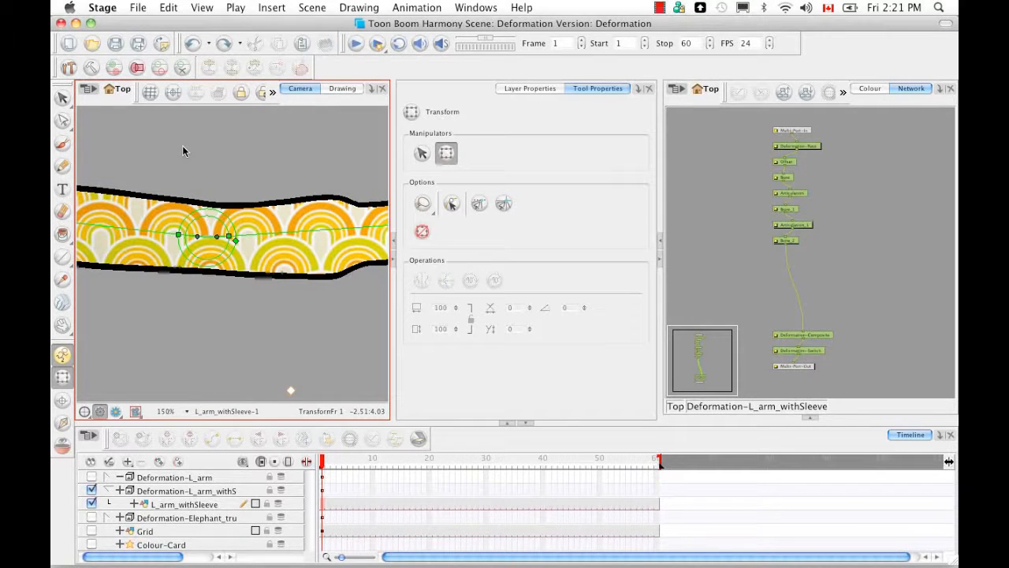
pyautogui.scroll(-3, 182, 145)
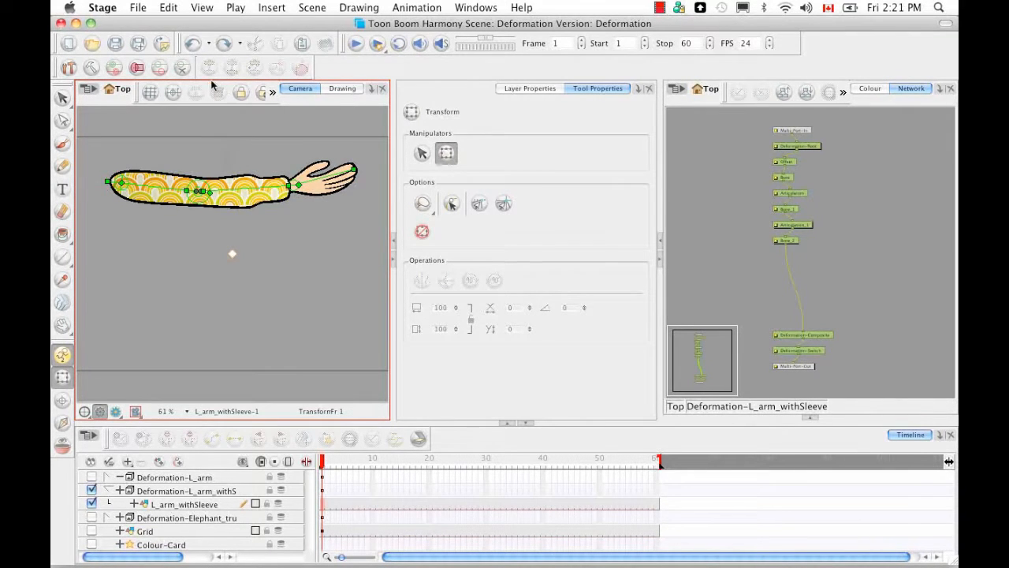
# - Return the network to the top level and disconnect the Deformation-L_arm_withSleeve group from the L_arm_withSleeve drawing
pyautogui.click(710, 178)
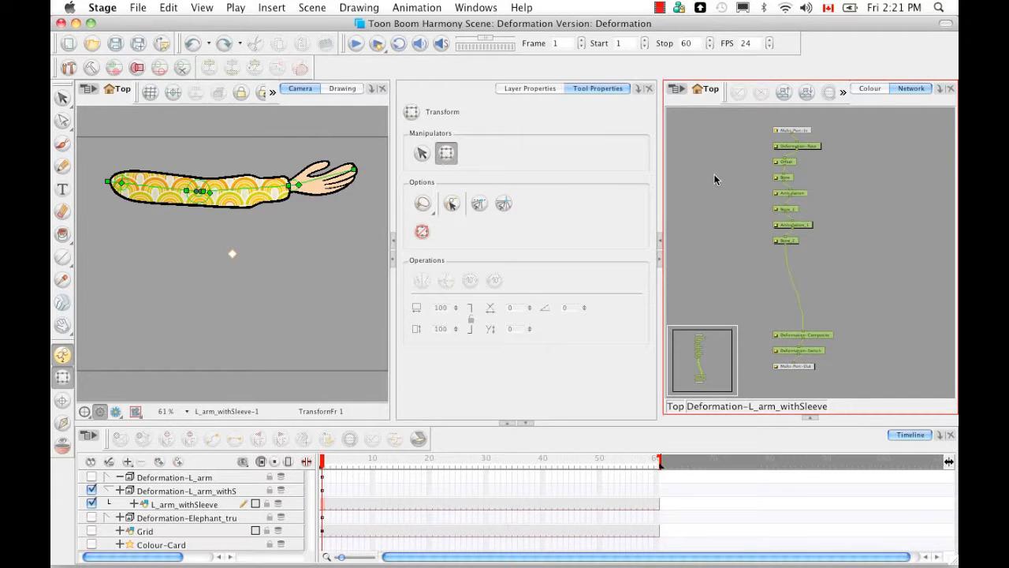
pyautogui.click(676, 406)
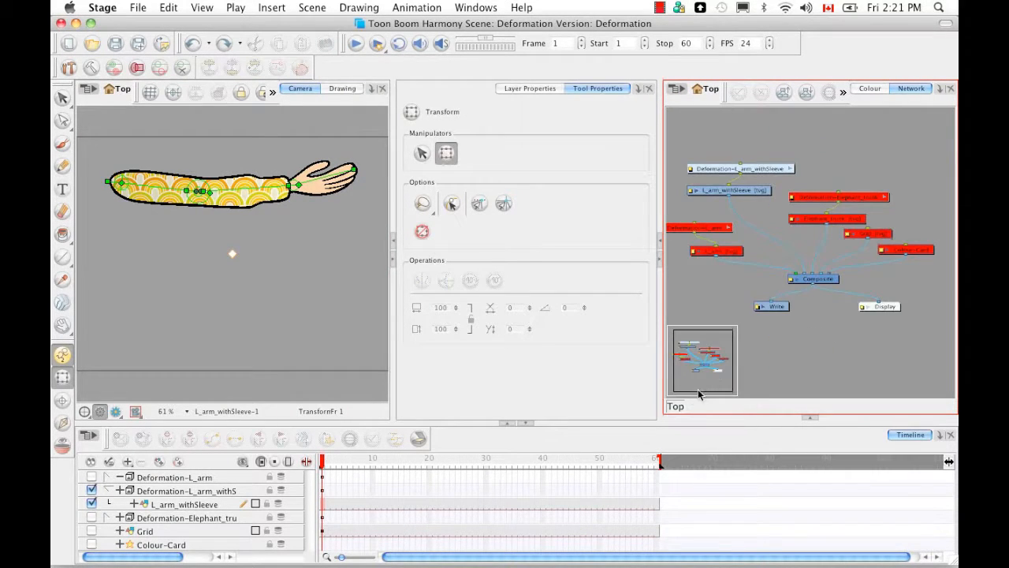
pyautogui.click(762, 192)
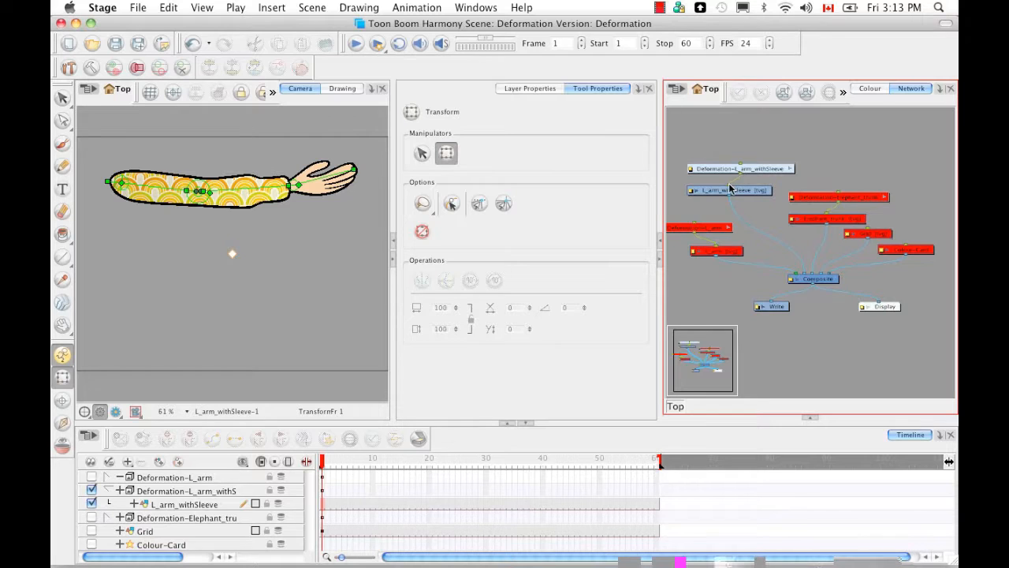
pyautogui.moveTo(729, 185); pyautogui.dragTo(749, 175)
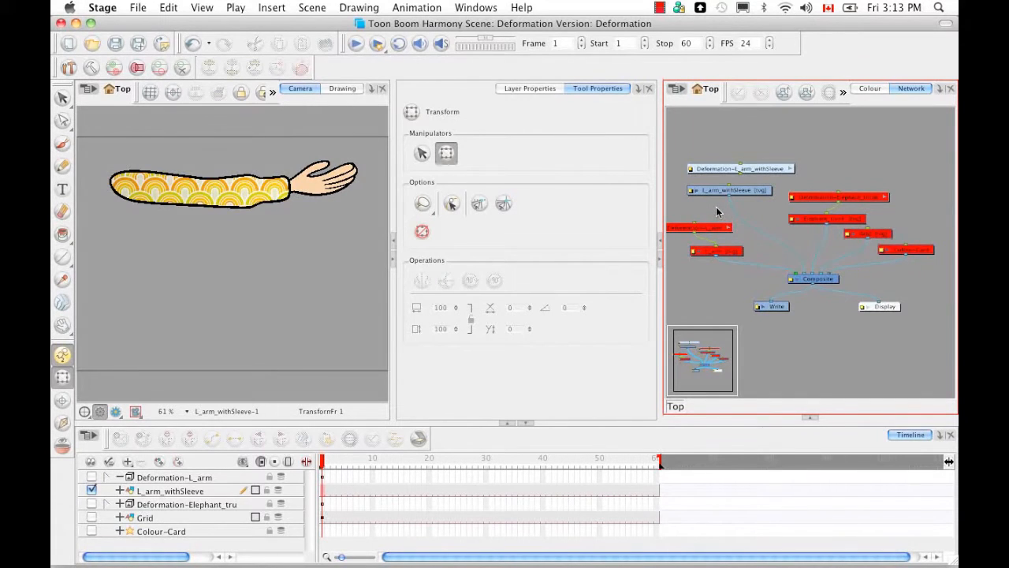
# - Create a new deformation group above the L_arm_withSleeve drawing and spread the old and new groups apart in the network
pyautogui.click(739, 196)
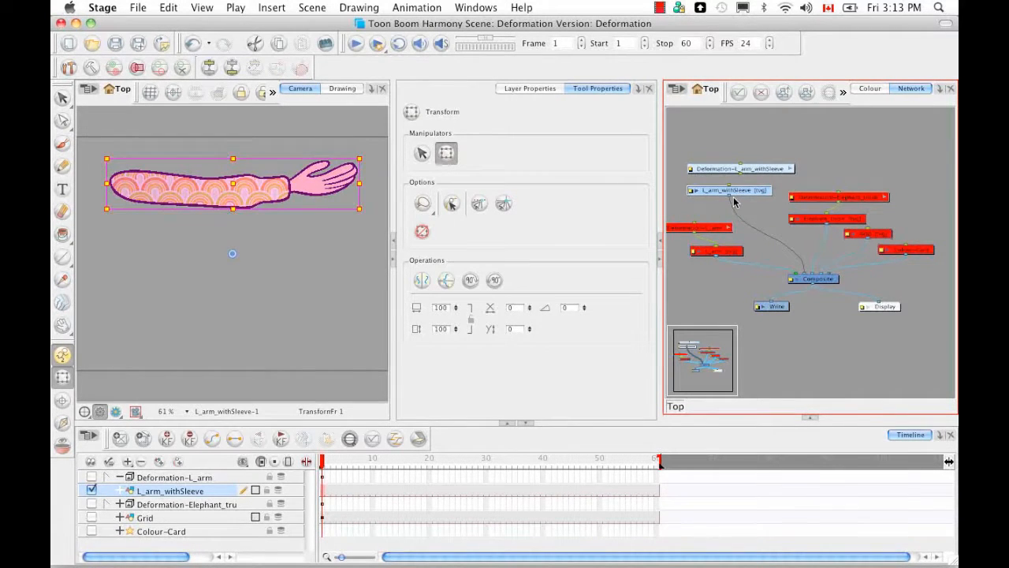
pyautogui.click(209, 68)
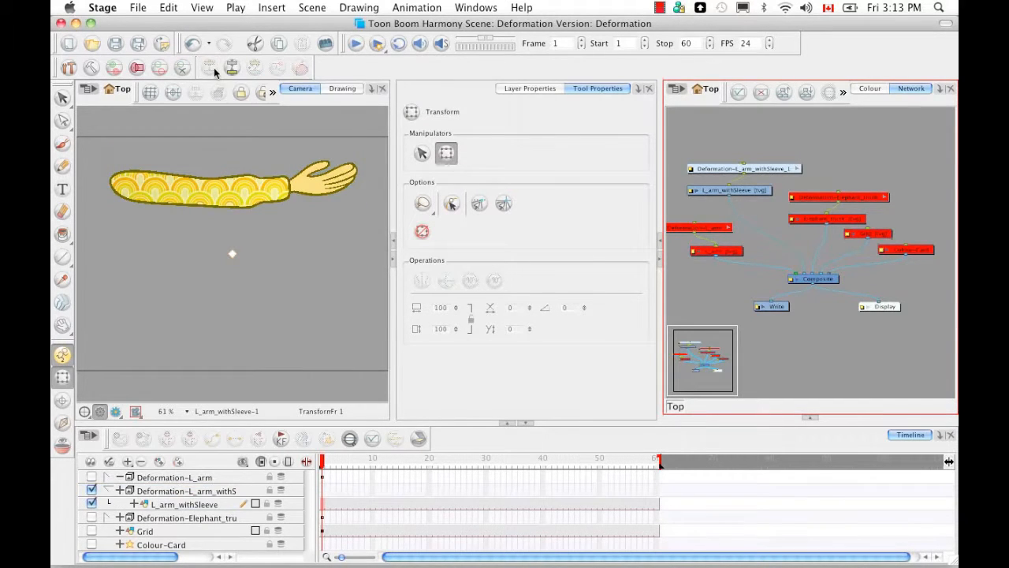
pyautogui.moveTo(780, 170); pyautogui.dragTo(769, 130)
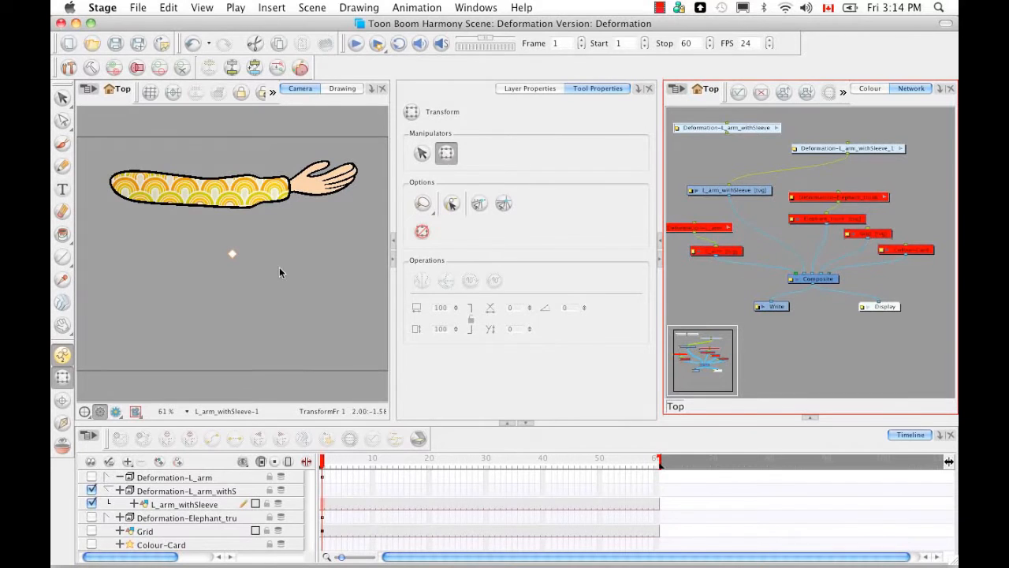
# - Enter the new sleeve deformation group and bring its whole module chain into view
pyautogui.click(901, 148)
pyautogui.click(865, 193)
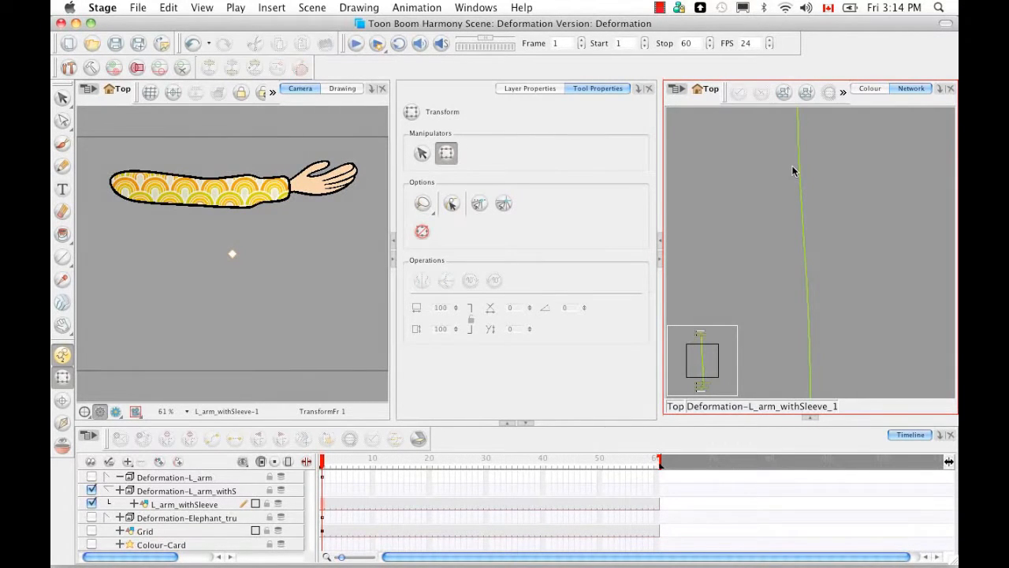
pyautogui.scroll(-4, 793, 171)
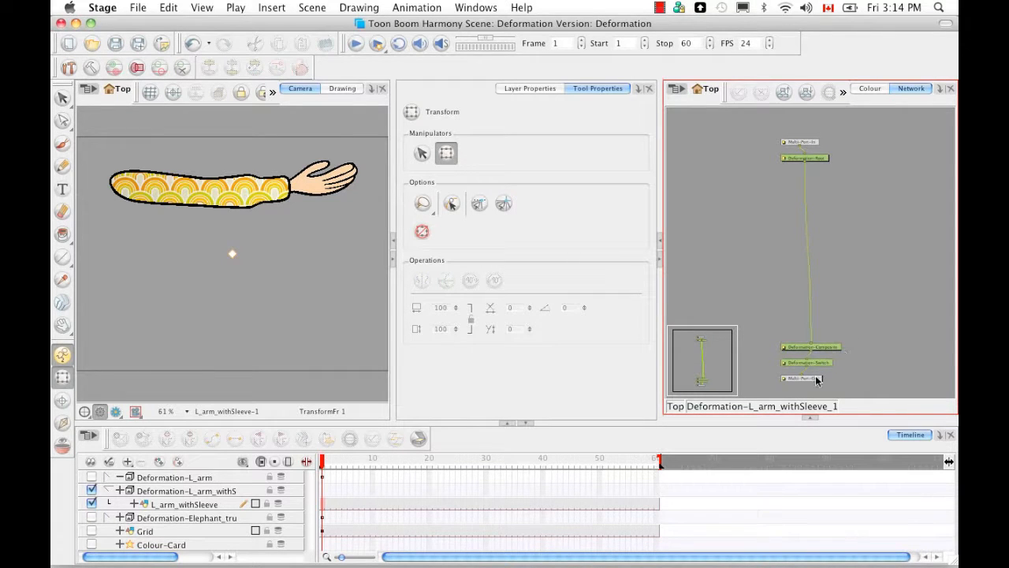
# - Add Offset, Bone and Articulation modules from the Module Library's Deformation category to the new group's network
pyautogui.click(811, 418)
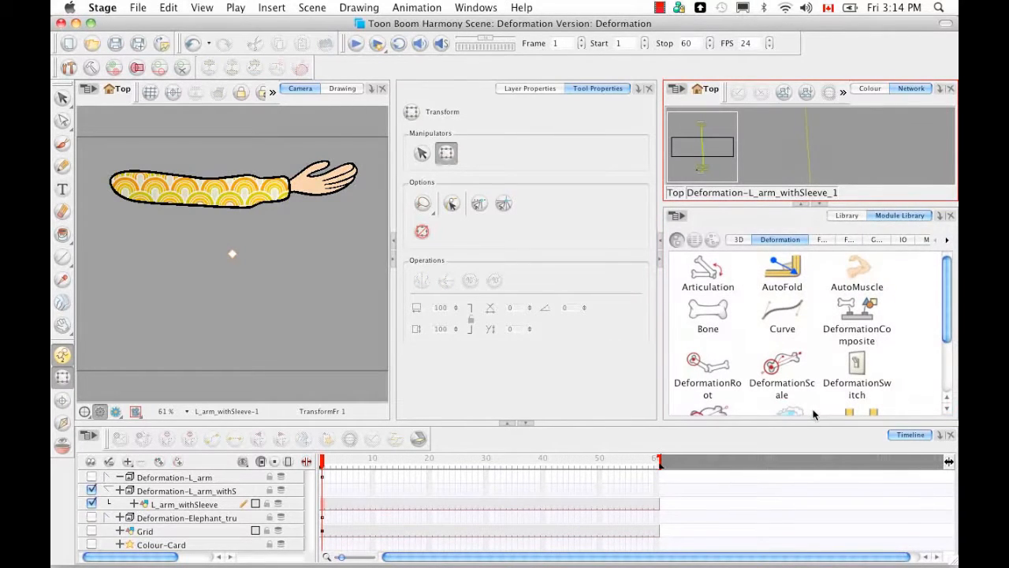
pyautogui.moveTo(946, 309); pyautogui.dragTo(949, 391)
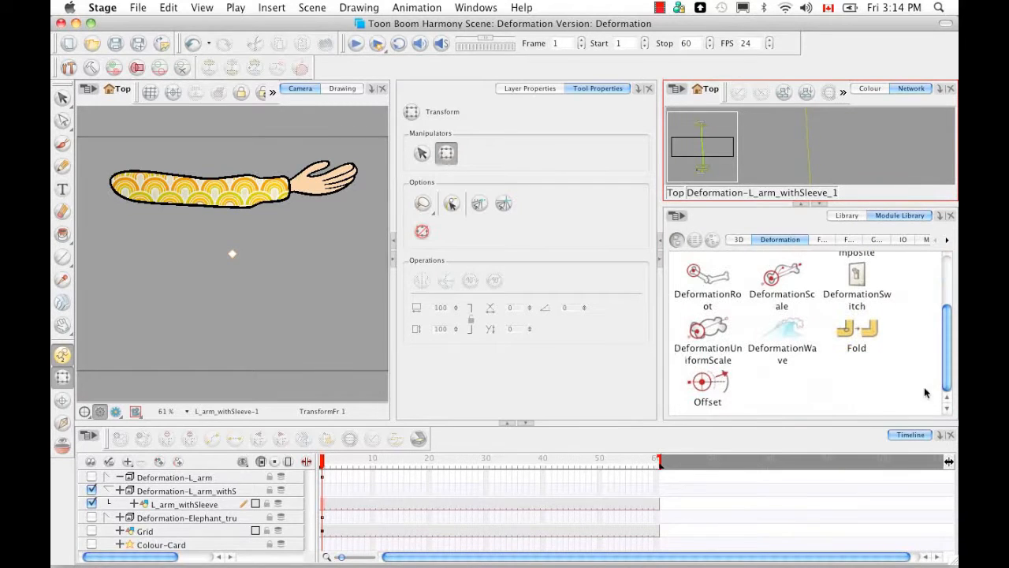
pyautogui.click(709, 395)
pyautogui.moveTo(857, 142); pyautogui.dragTo(861, 140)
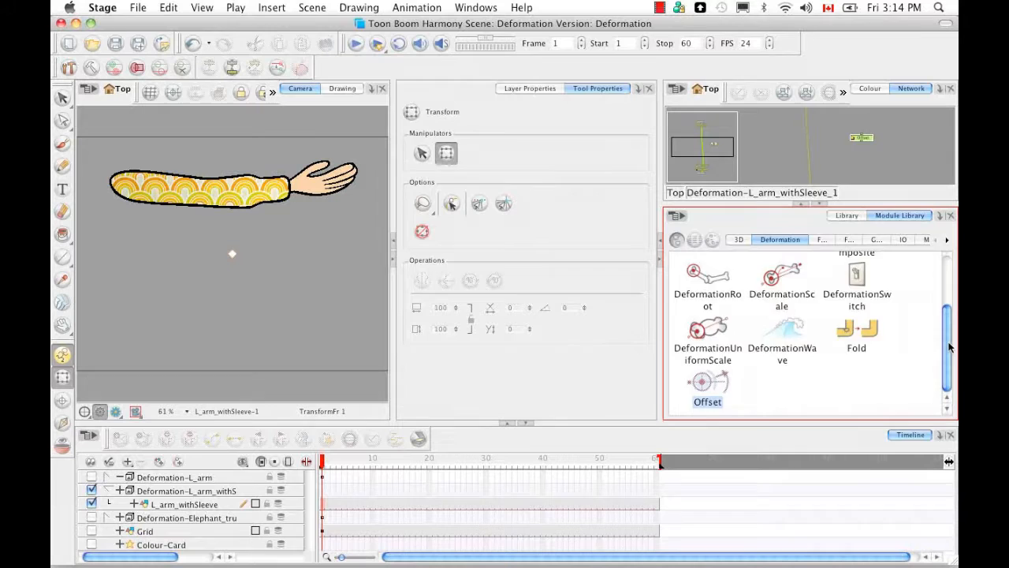
pyautogui.moveTo(948, 347); pyautogui.dragTo(949, 295)
pyautogui.moveTo(883, 163); pyautogui.dragTo(883, 163)
pyautogui.moveTo(708, 272); pyautogui.dragTo(915, 146)
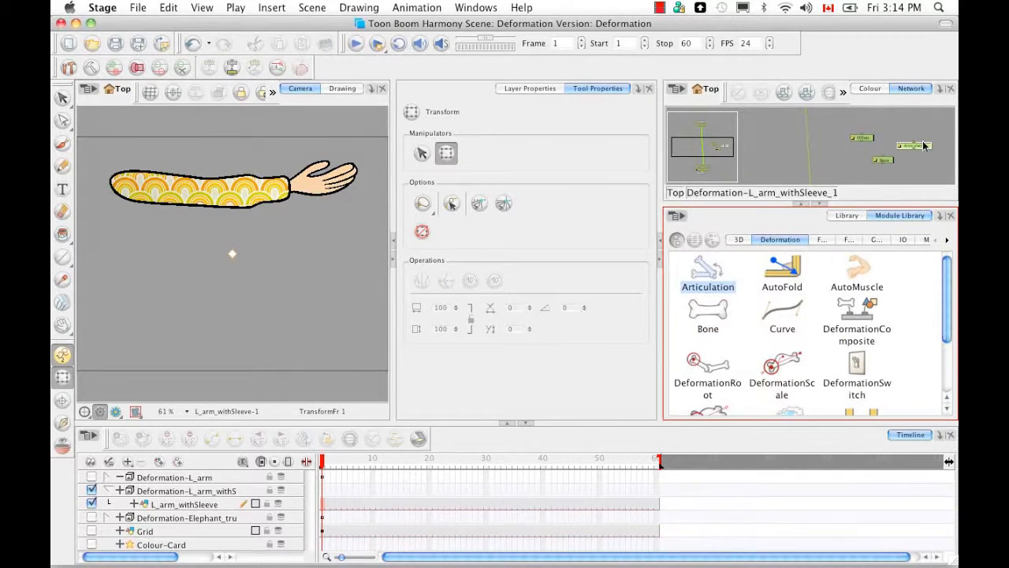
# - Insert the Offset, Bone and Articulation modules in that order between the Deformation-Root and Deformation-Composite modules
pyautogui.click(821, 205)
pyautogui.moveTo(866, 247); pyautogui.dragTo(815, 187)
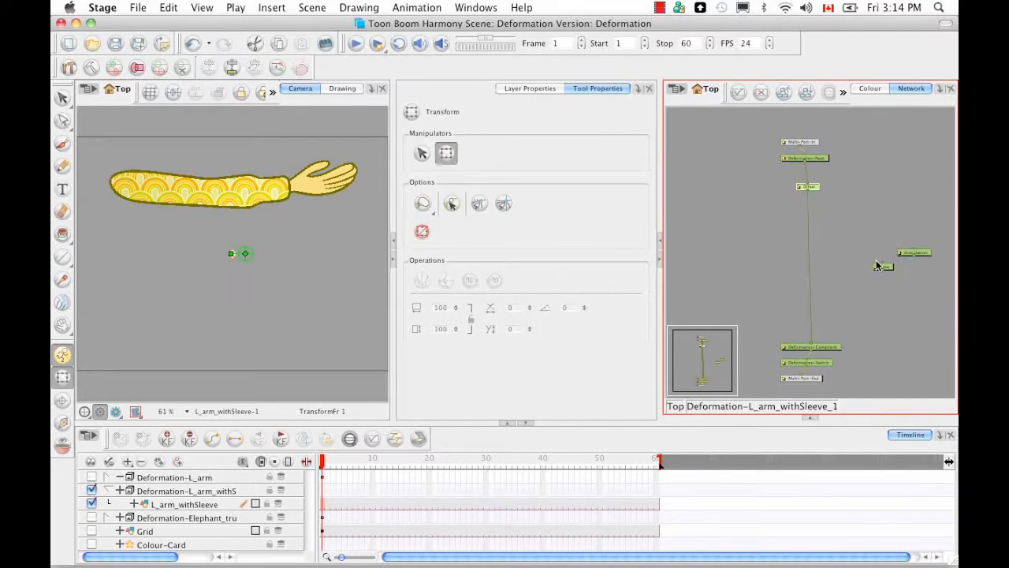
pyautogui.moveTo(891, 272); pyautogui.dragTo(818, 233)
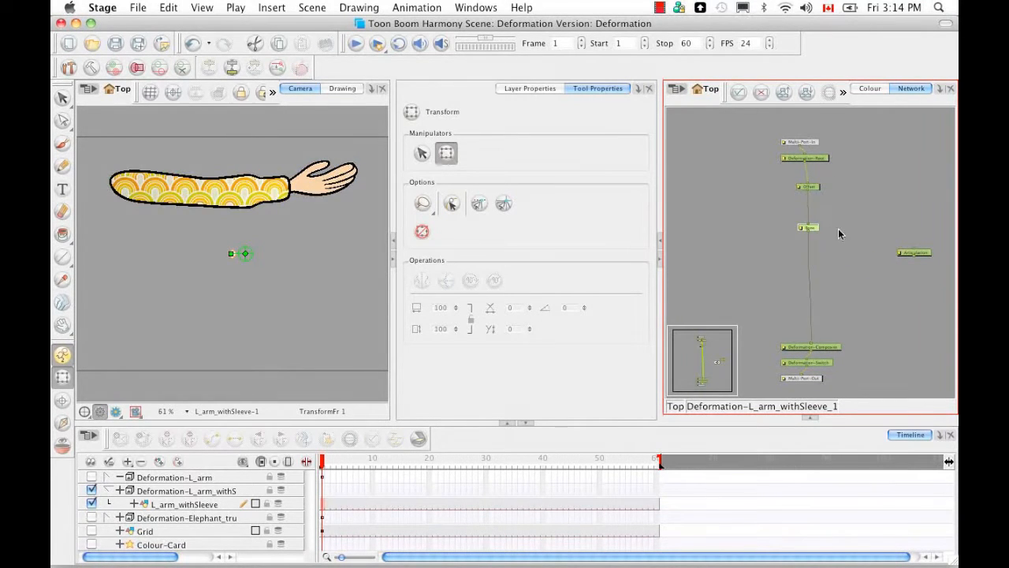
pyautogui.moveTo(916, 257); pyautogui.dragTo(828, 264)
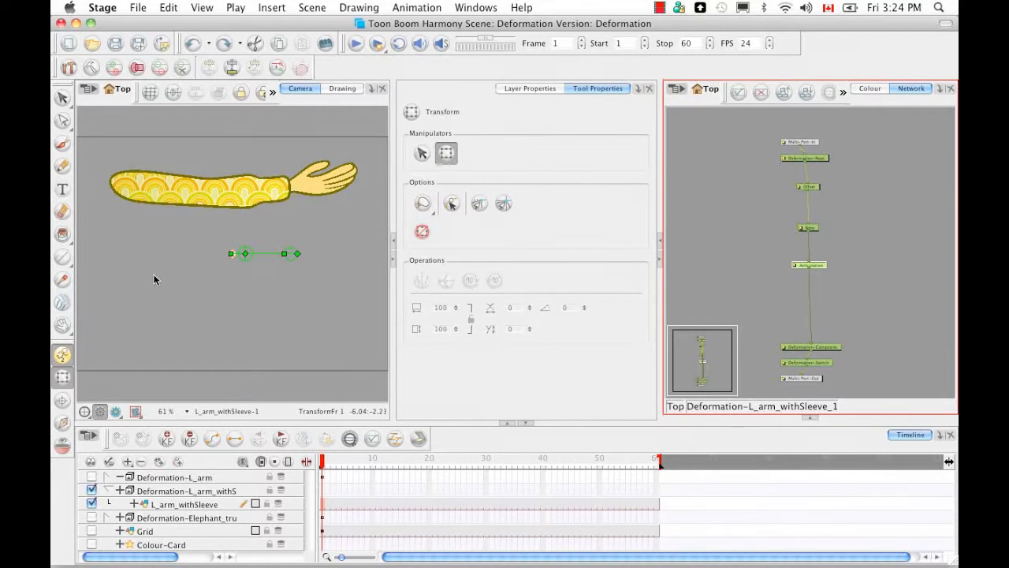
# - Show the setup controls, place the offset at the shoulder and the articulation at the elbow, and return to the top-level network
pyautogui.click(92, 72)
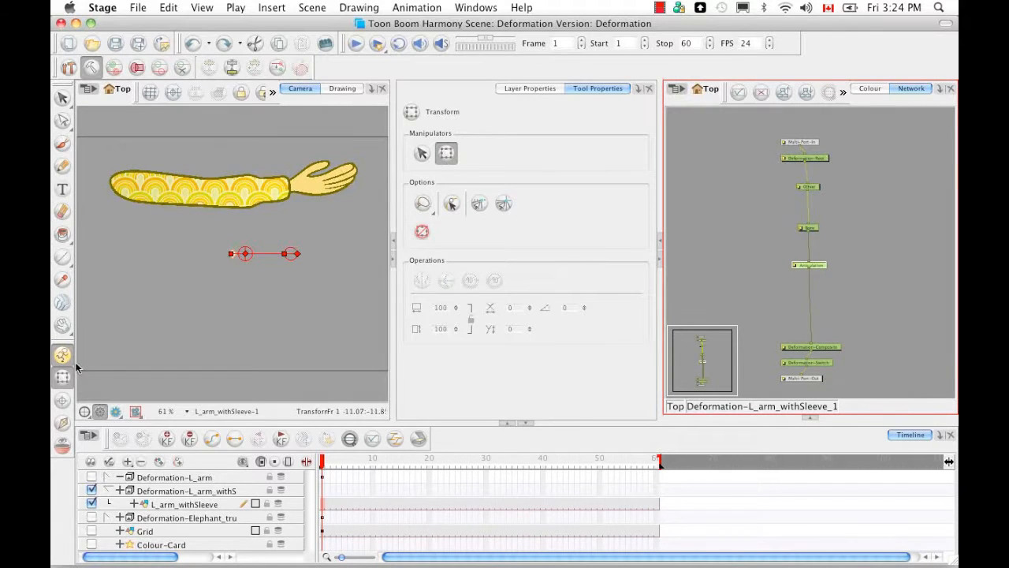
pyautogui.moveTo(242, 252); pyautogui.dragTo(131, 185)
pyautogui.click(131, 184)
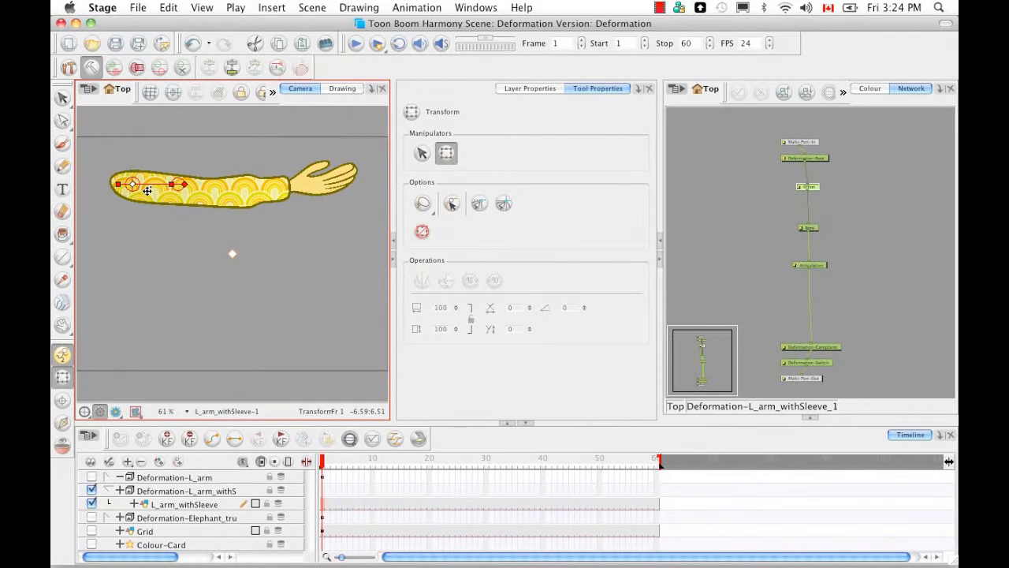
pyautogui.moveTo(170, 183); pyautogui.dragTo(212, 192)
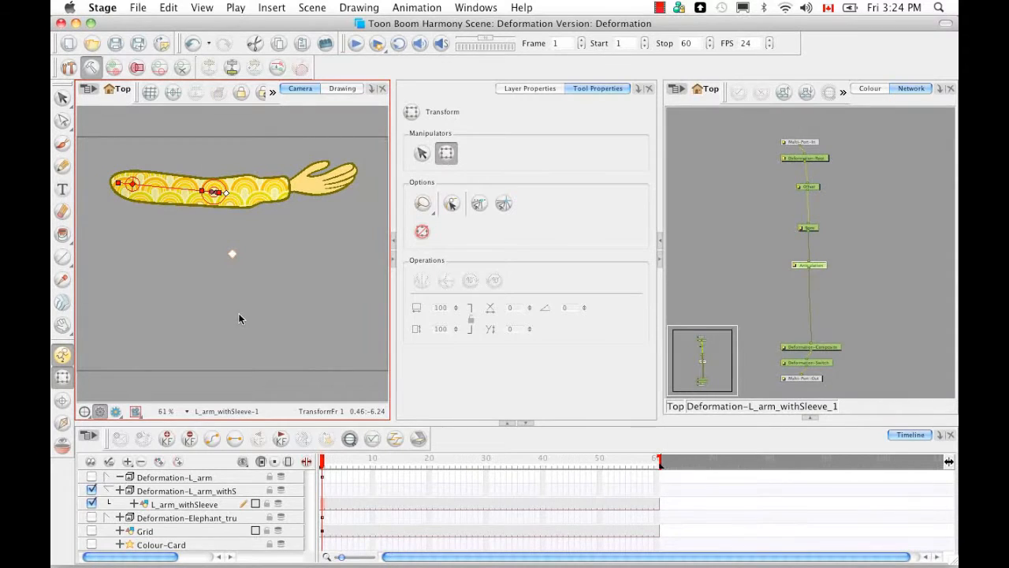
pyautogui.click(678, 407)
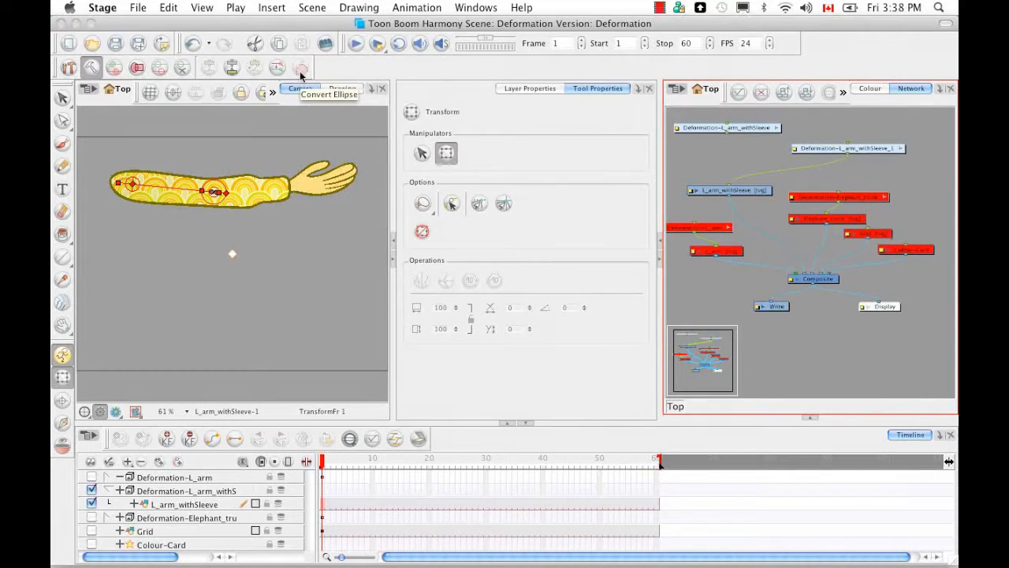
# - Reconnect the L_arm_withSleeve drawing to the original Deformation-L_arm_withSleeve group and enter that group
pyautogui.moveTo(732, 187)
pyautogui.mouseDown()
pyautogui.moveTo(741, 166)
pyautogui.moveTo(732, 144)
pyautogui.moveTo(725, 198)
pyautogui.mouseUp()
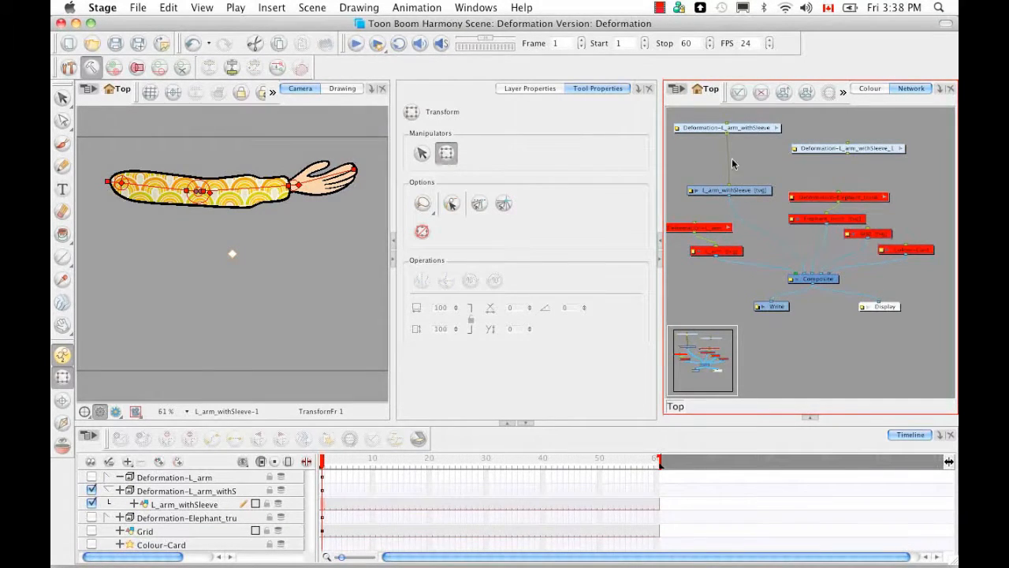
pyautogui.click(775, 128)
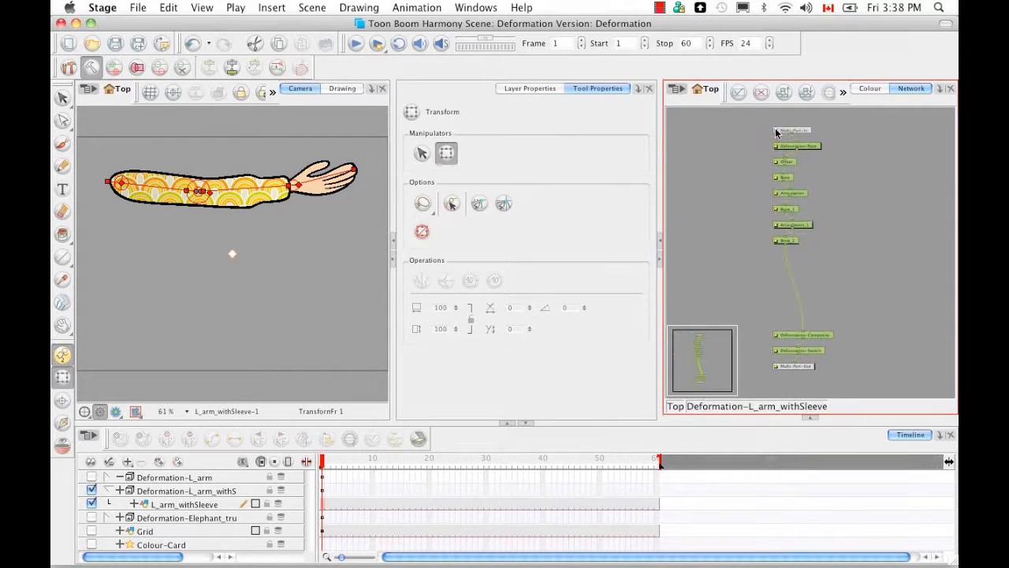
# - Display the layer properties of the chain's first Bone module and convert its elliptic influence zone to a Shaped one
pyautogui.click(789, 180)
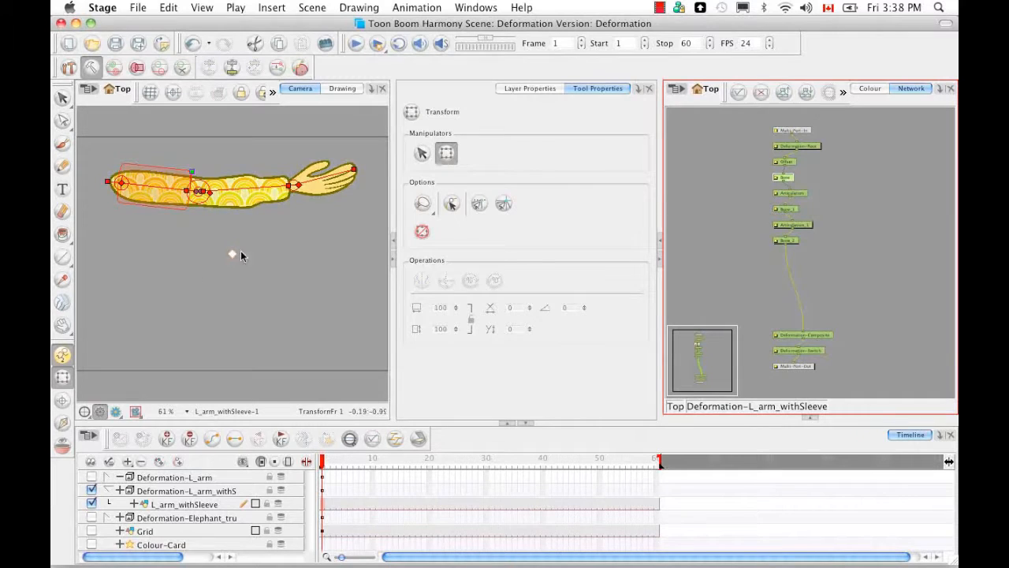
pyautogui.click(530, 88)
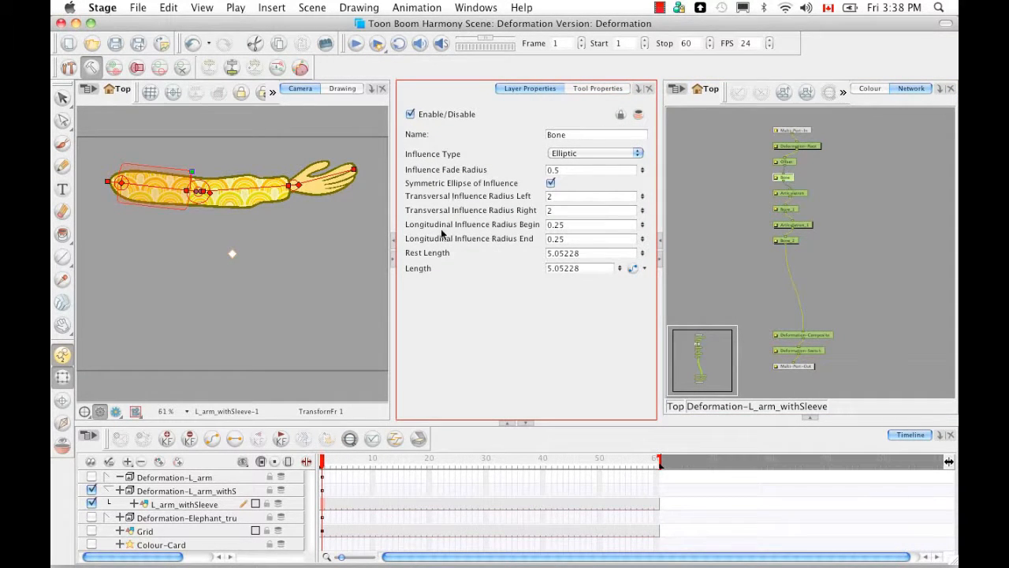
pyautogui.click(301, 72)
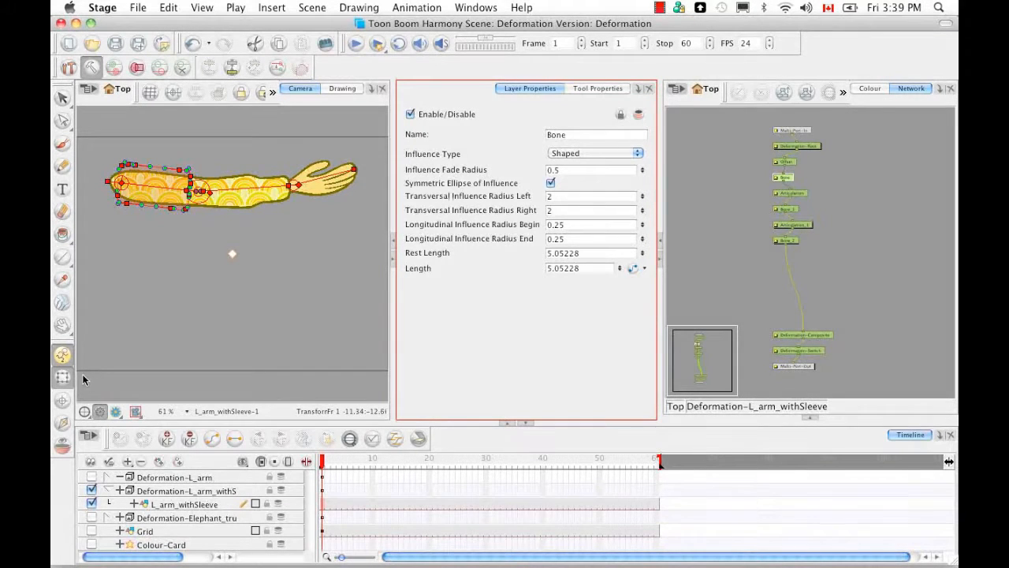
pyautogui.click(63, 377)
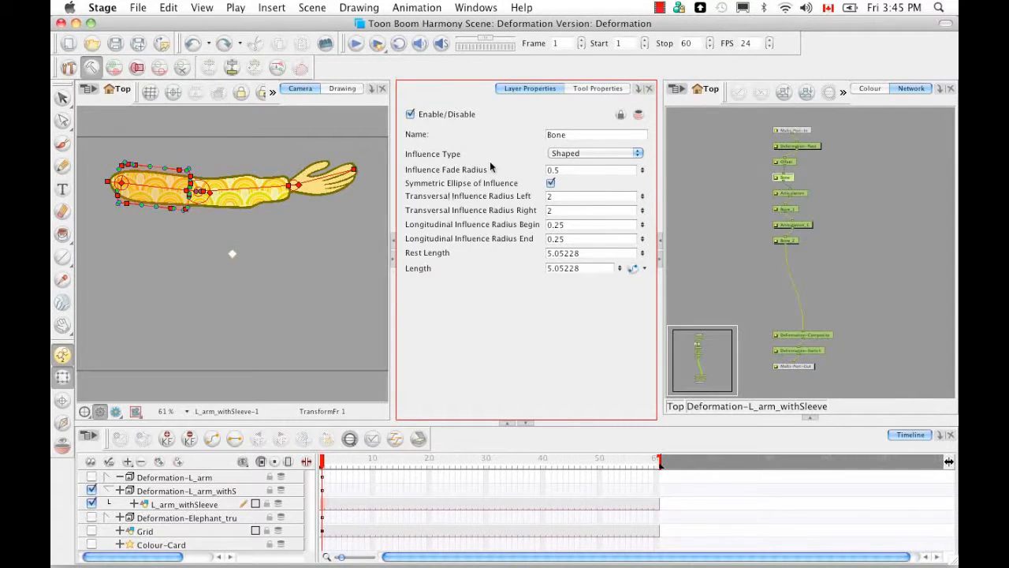
pyautogui.click(268, 264)
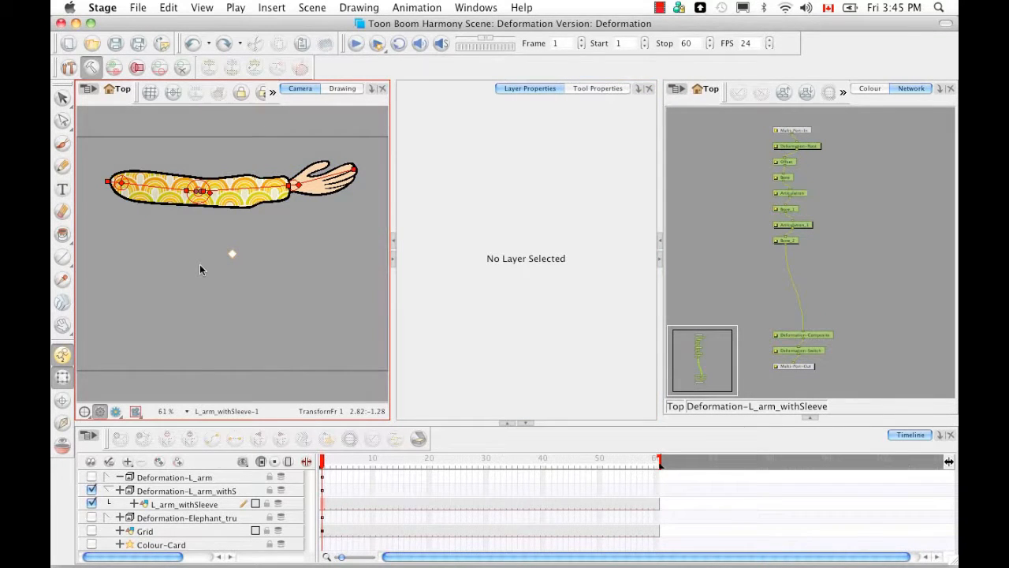
# - Move the control points along the upper and lower edges of the first bone's influence shape closer to the sleeve outline
pyautogui.press('2')
pyautogui.press('2')
pyautogui.press('2')
pyautogui.press('2')
pyautogui.press('space')
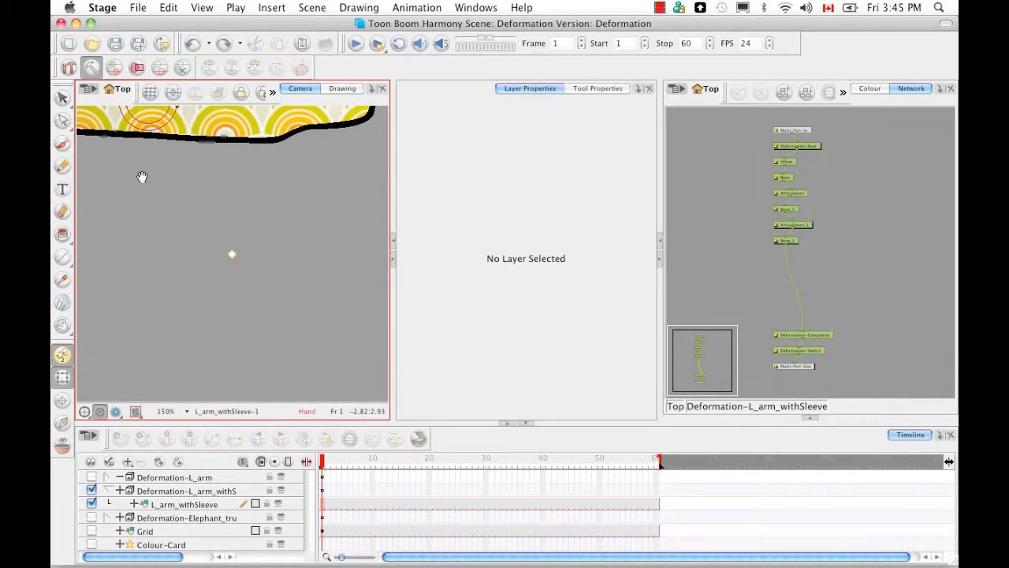
pyautogui.moveTo(142, 177); pyautogui.dragTo(154, 326)
pyautogui.click(791, 179)
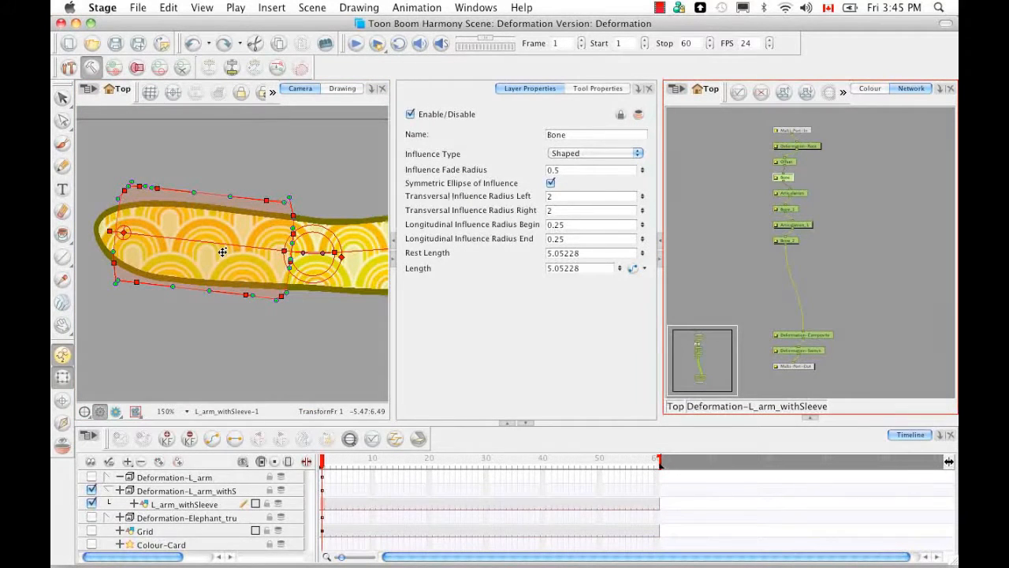
pyautogui.moveTo(159, 189)
pyautogui.mouseDown()
pyautogui.moveTo(178, 201)
pyautogui.moveTo(158, 190)
pyautogui.mouseUp()
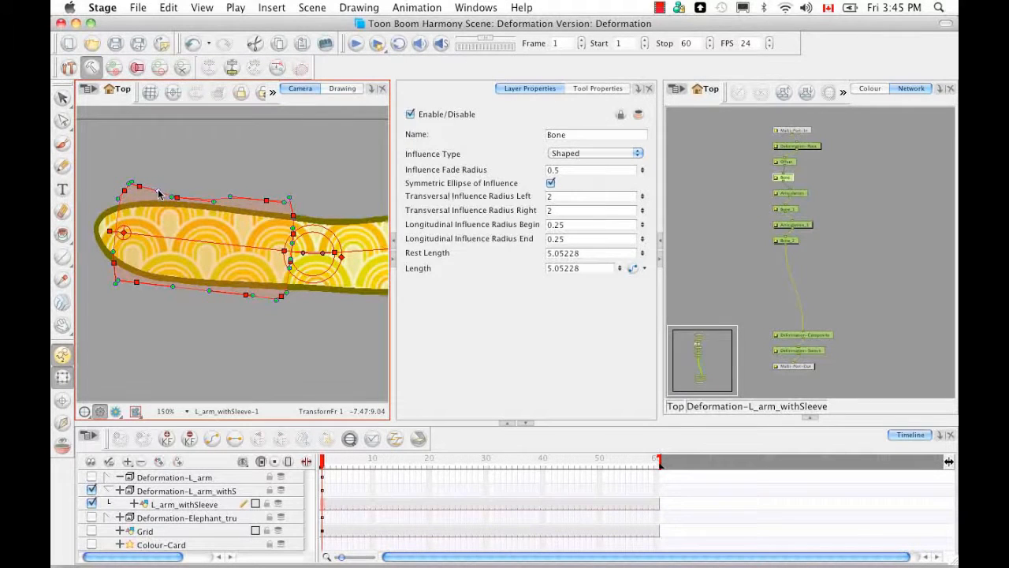
pyautogui.click(224, 183)
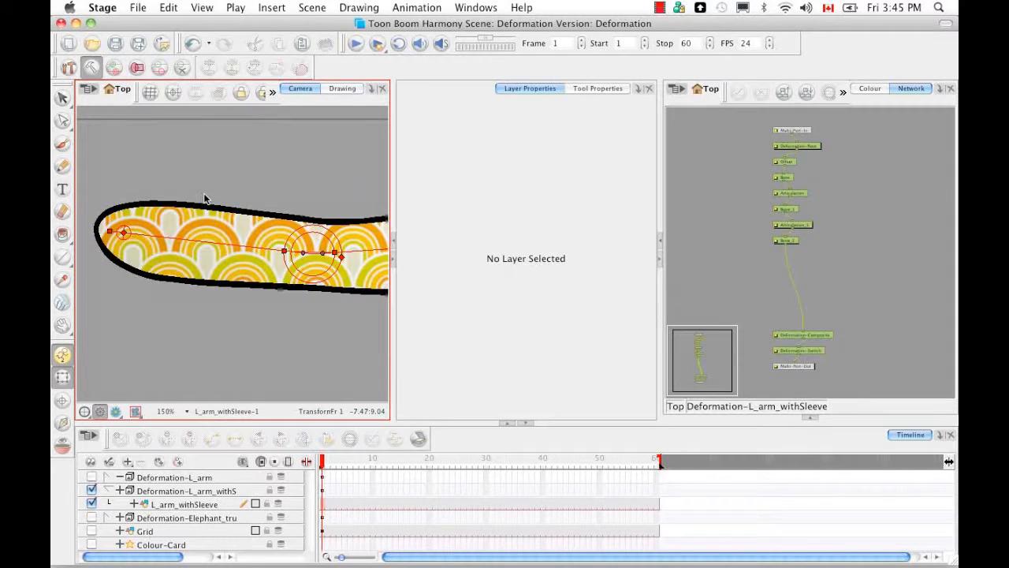
pyautogui.click(785, 183)
pyautogui.click(784, 178)
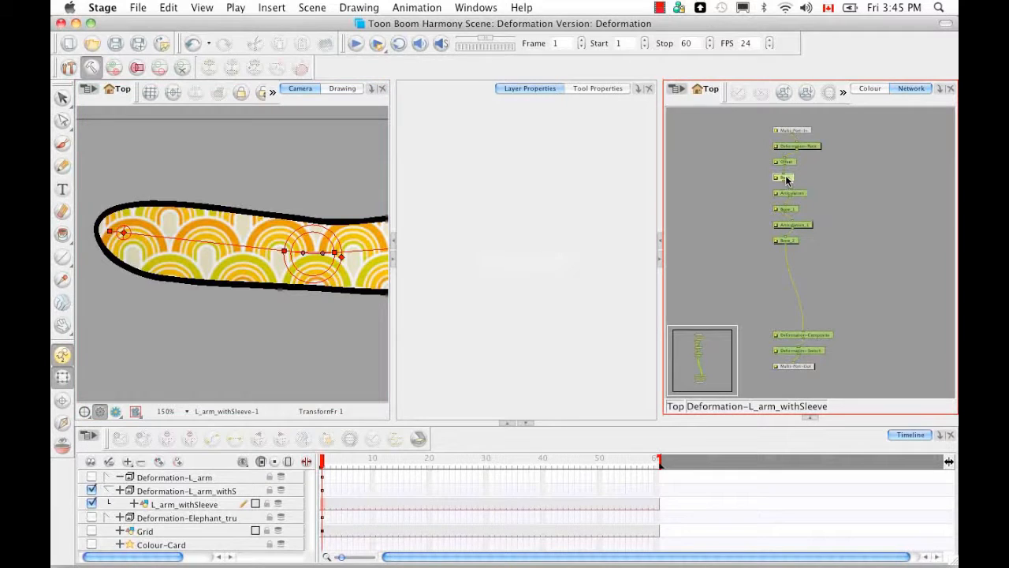
pyautogui.moveTo(265, 199); pyautogui.dragTo(266, 210)
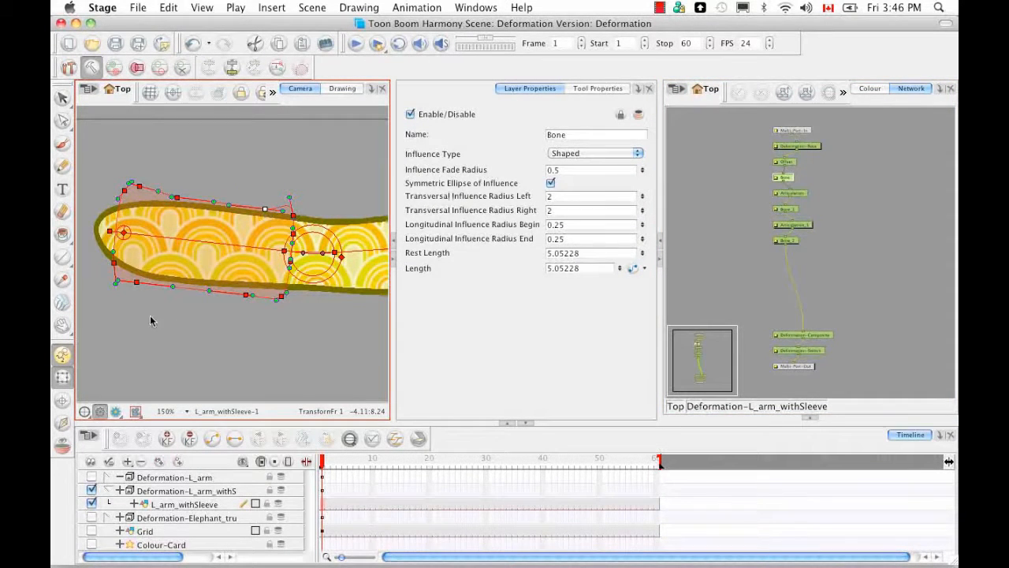
pyautogui.moveTo(136, 282); pyautogui.dragTo(138, 280)
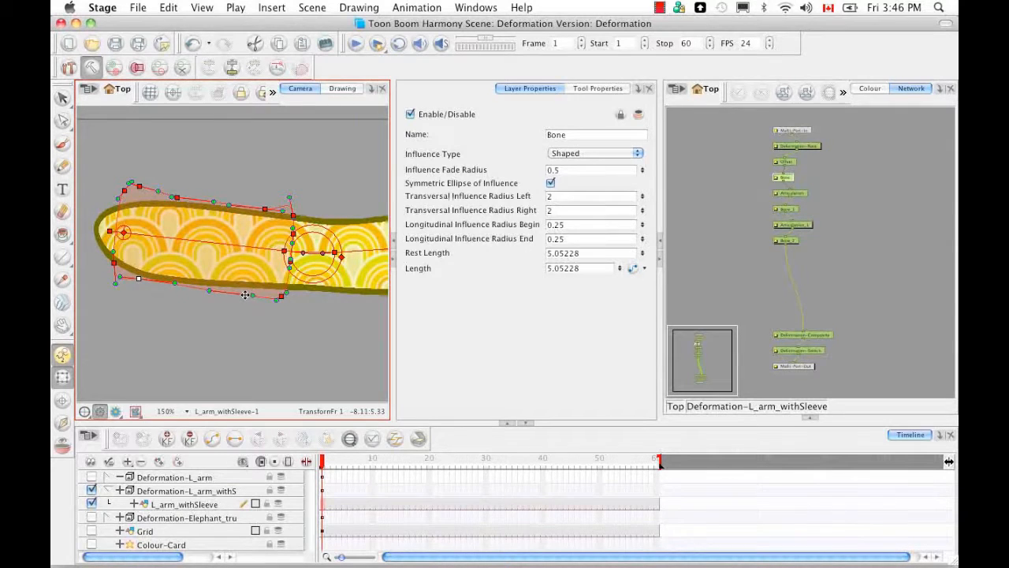
# - Pull the four corner points of the first bone's influence shape outward, away from the sleeve at the shoulder and elbow ends
pyautogui.moveTo(246, 294); pyautogui.dragTo(286, 322)
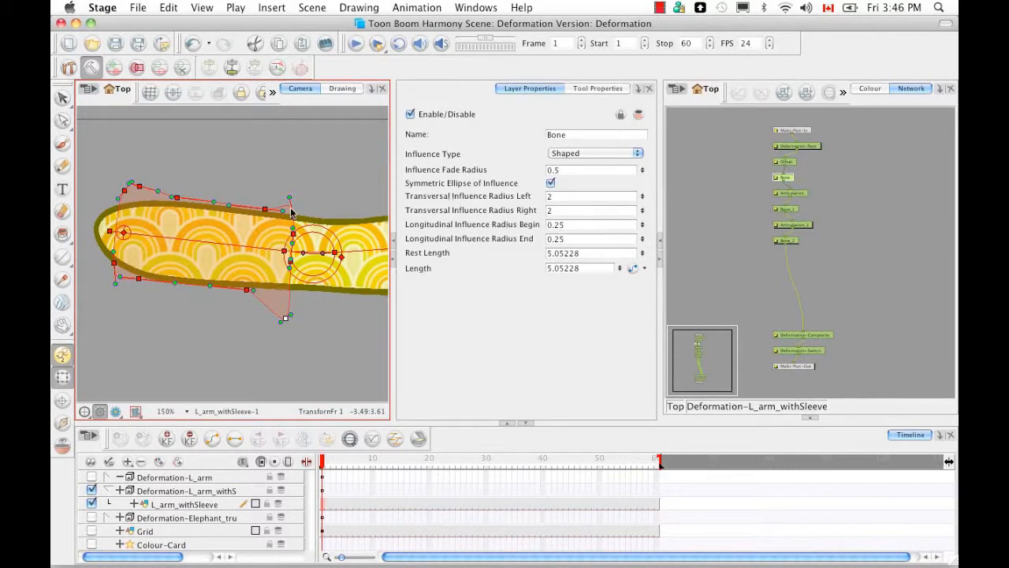
pyautogui.moveTo(291, 215); pyautogui.dragTo(294, 179)
pyautogui.moveTo(128, 184); pyautogui.dragTo(121, 154)
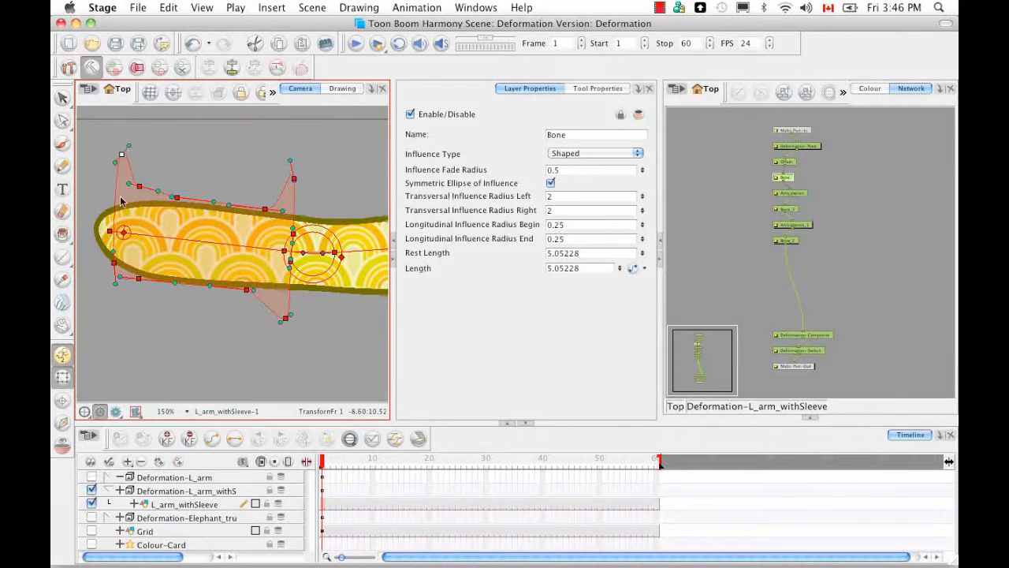
pyautogui.moveTo(111, 286); pyautogui.dragTo(112, 324)
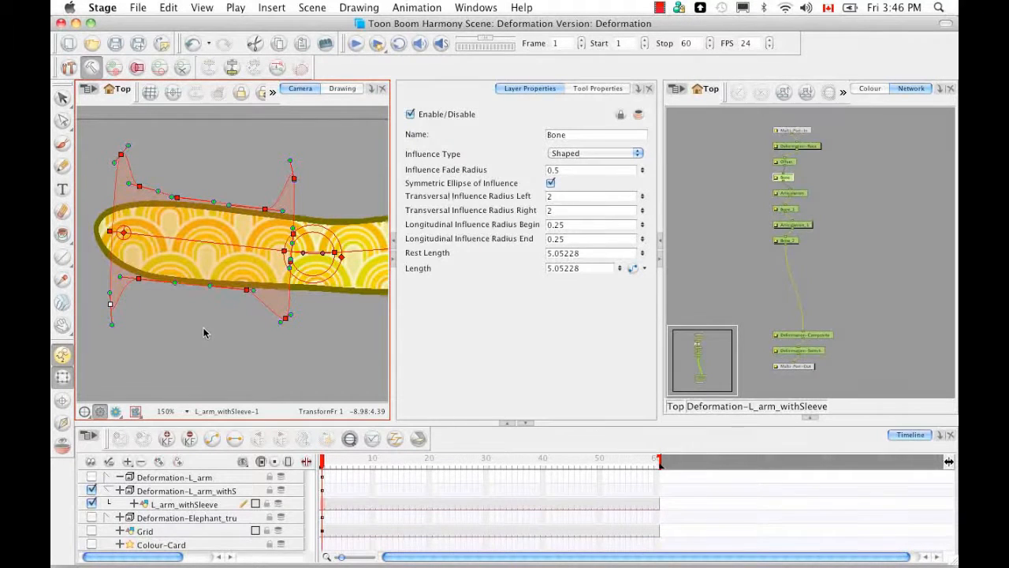